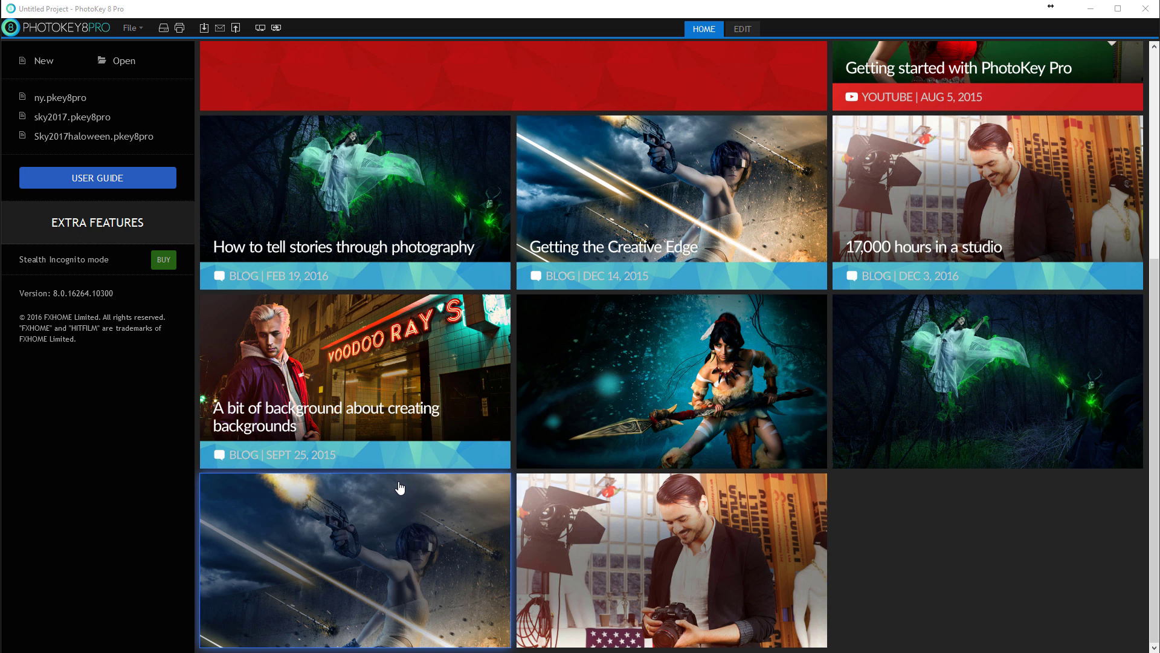
- Start a new empty project and show the Foreground image import panel
click(38, 61)
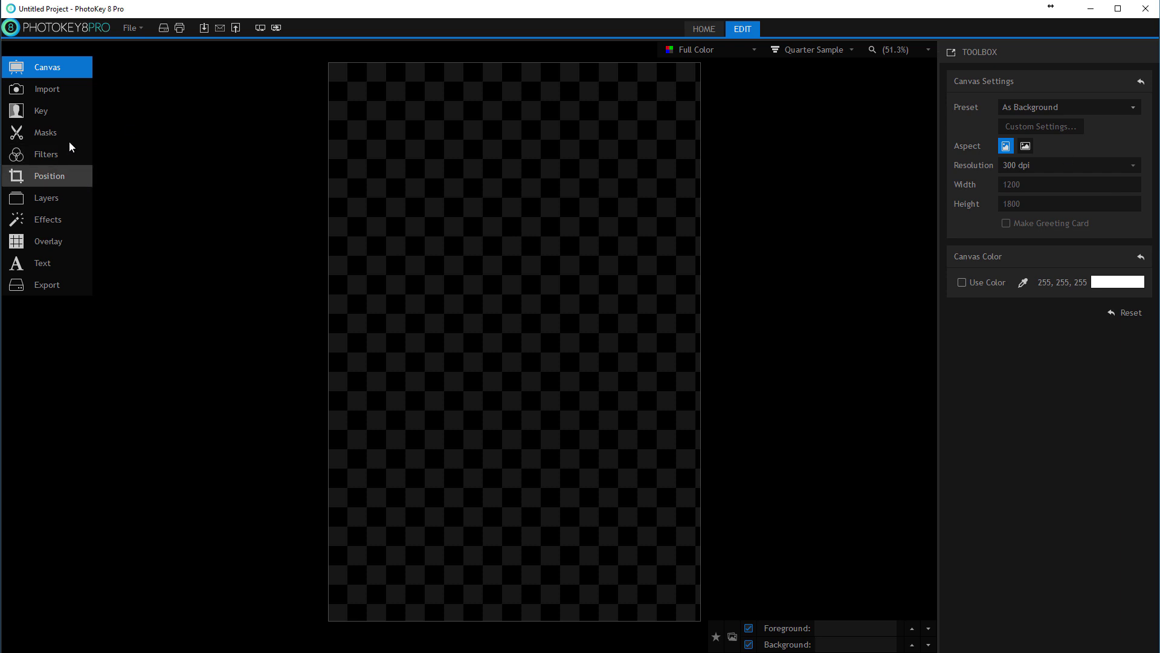
click(50, 89)
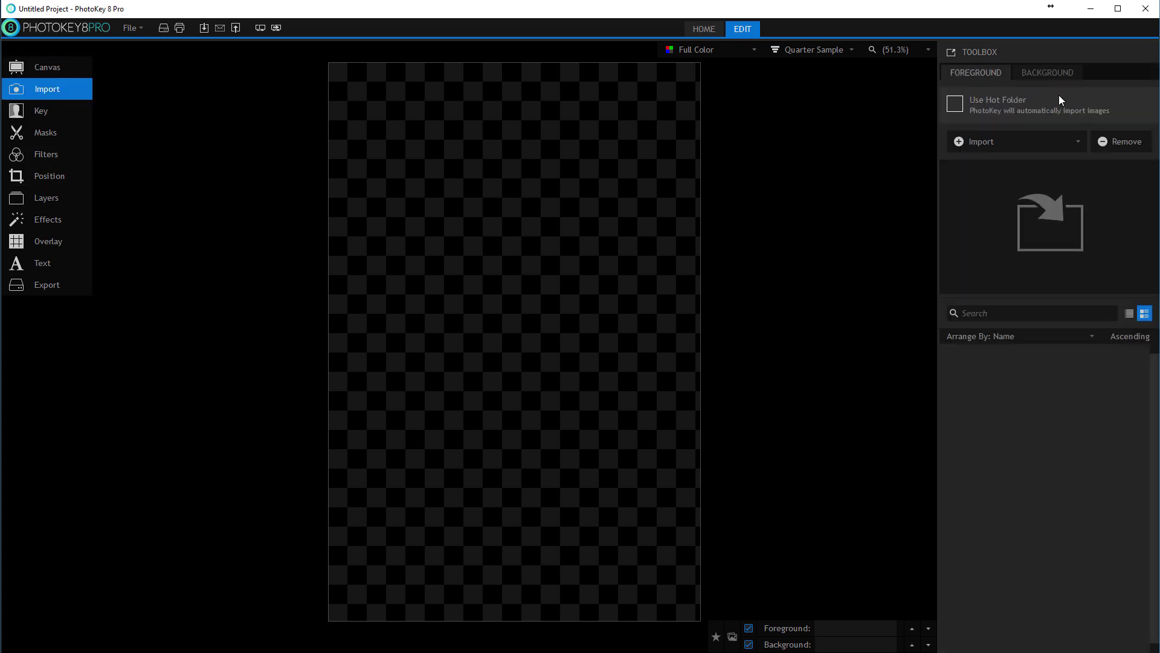
- Import backdrop.jpg as the background image so the steampunk backdrop fills the canvas
click(1055, 73)
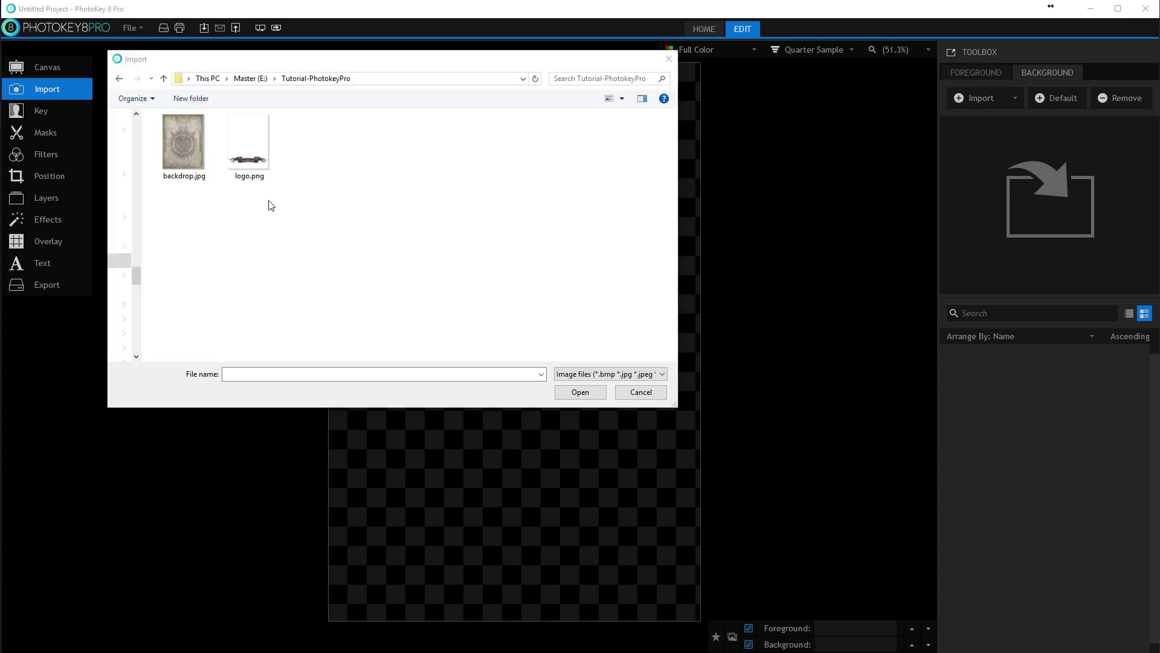
click(192, 162)
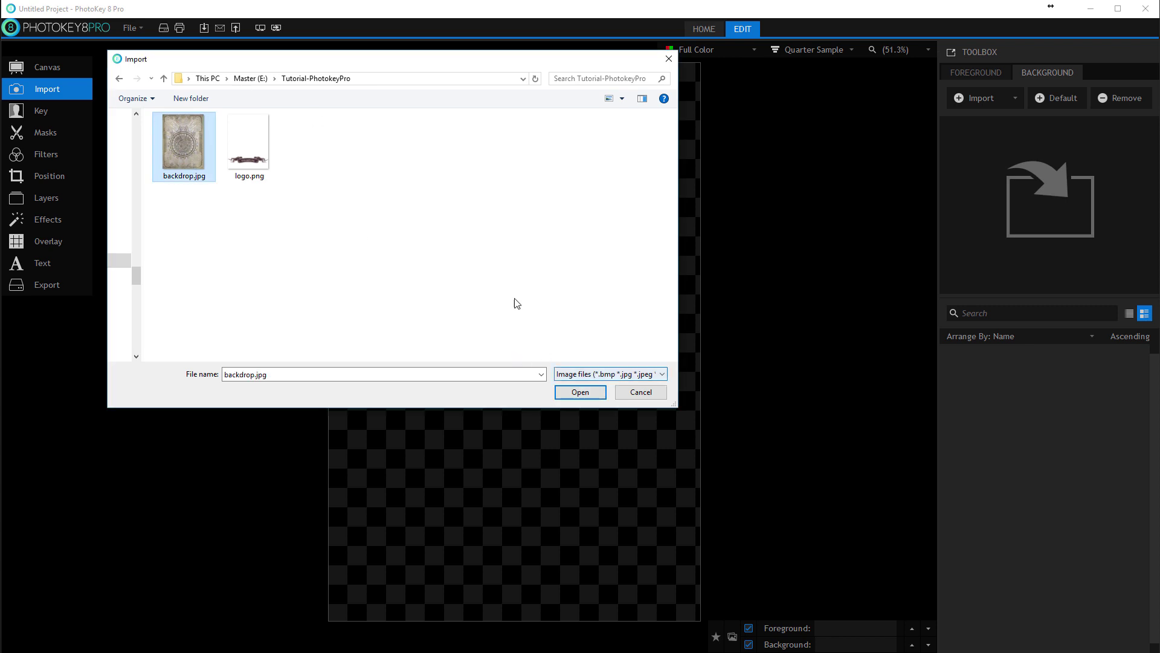
click(662, 374)
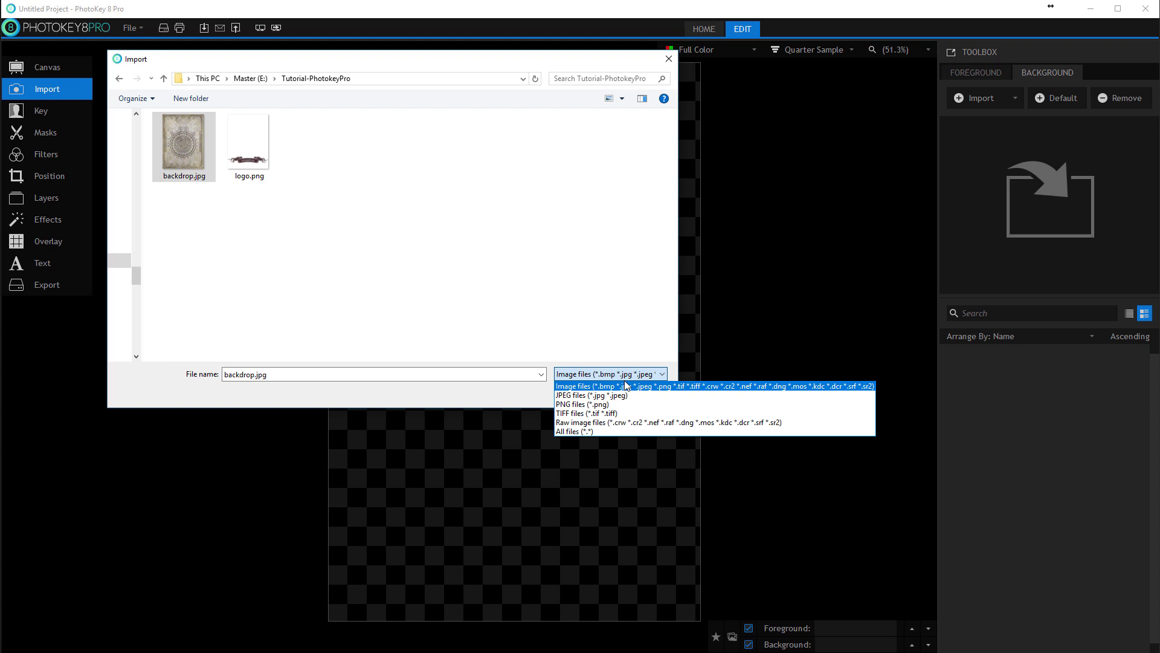
click(176, 144)
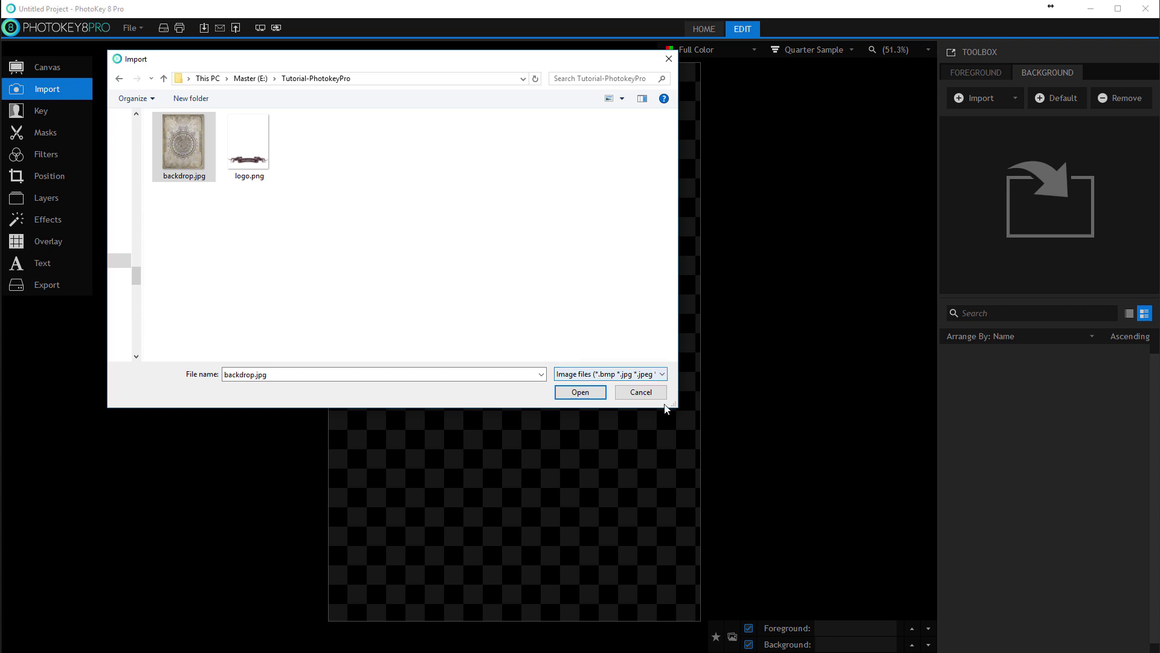
click(590, 392)
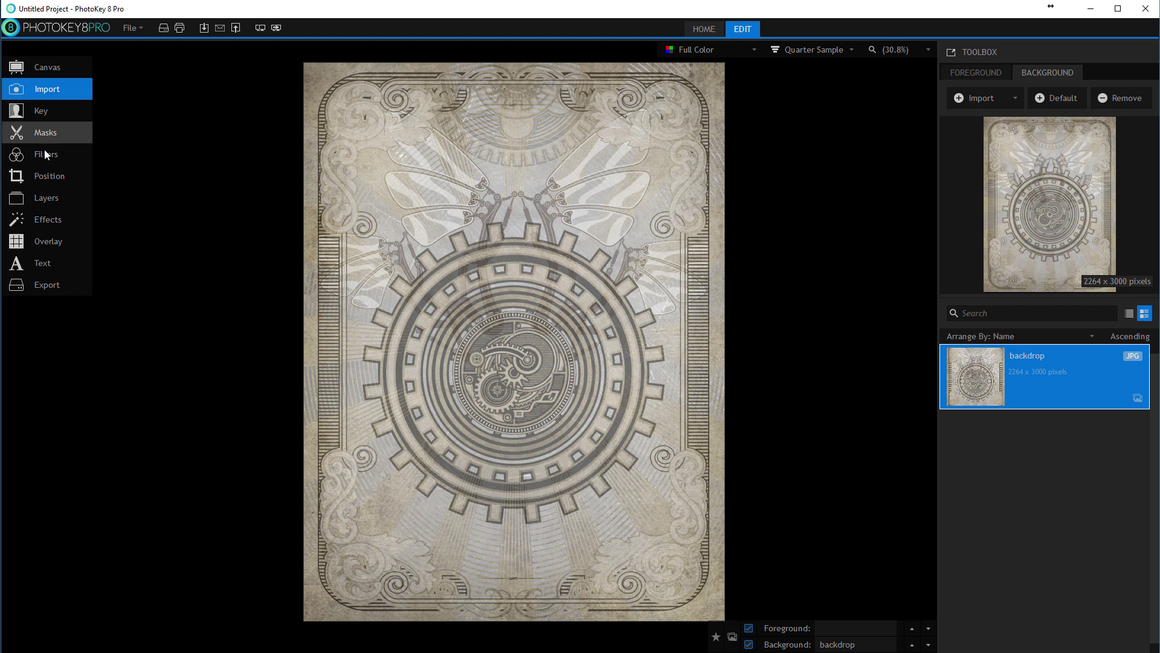
- Add Layer #1 and load logo.png into it to show the STEAMPUNK banner
click(43, 197)
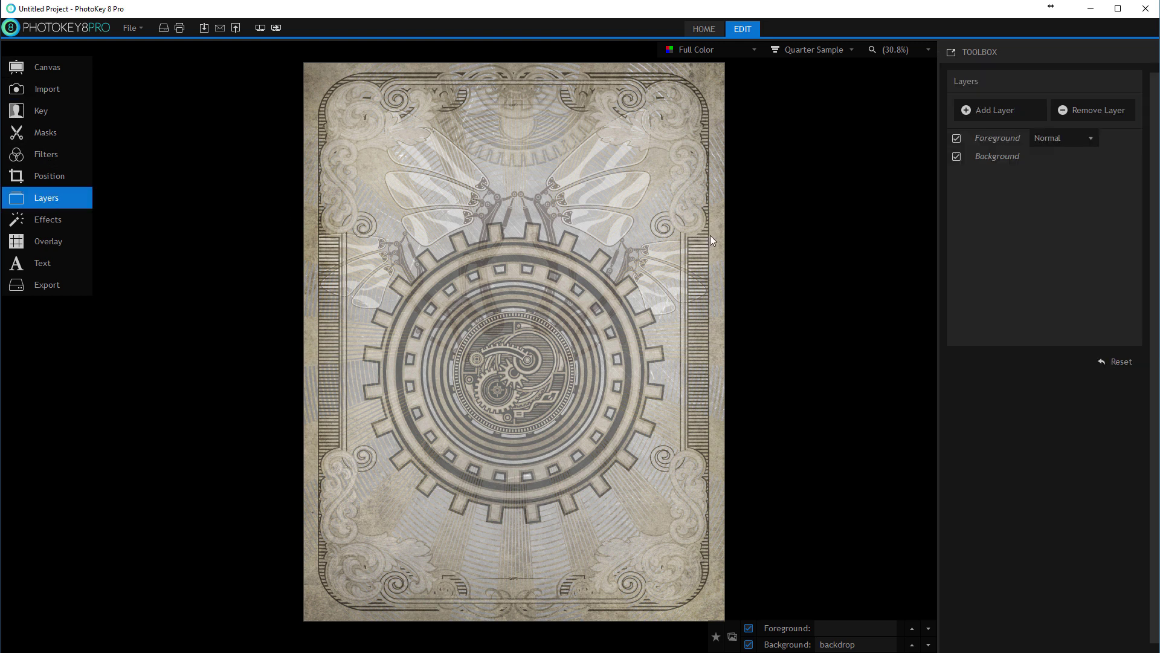
click(993, 109)
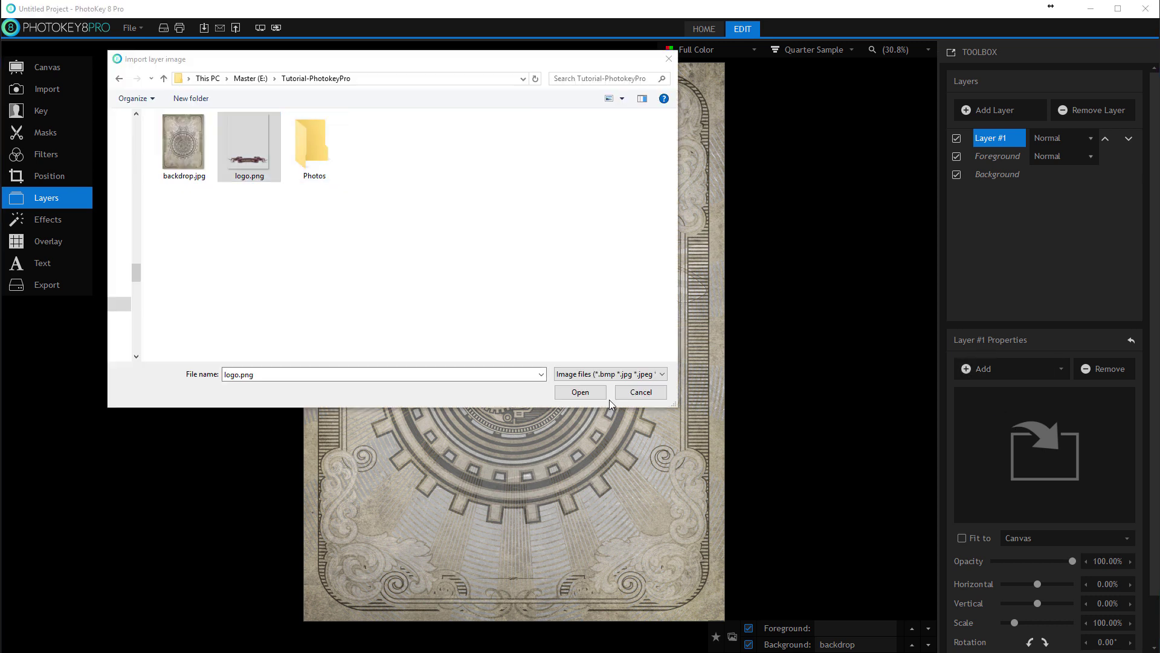
click(239, 158)
click(582, 392)
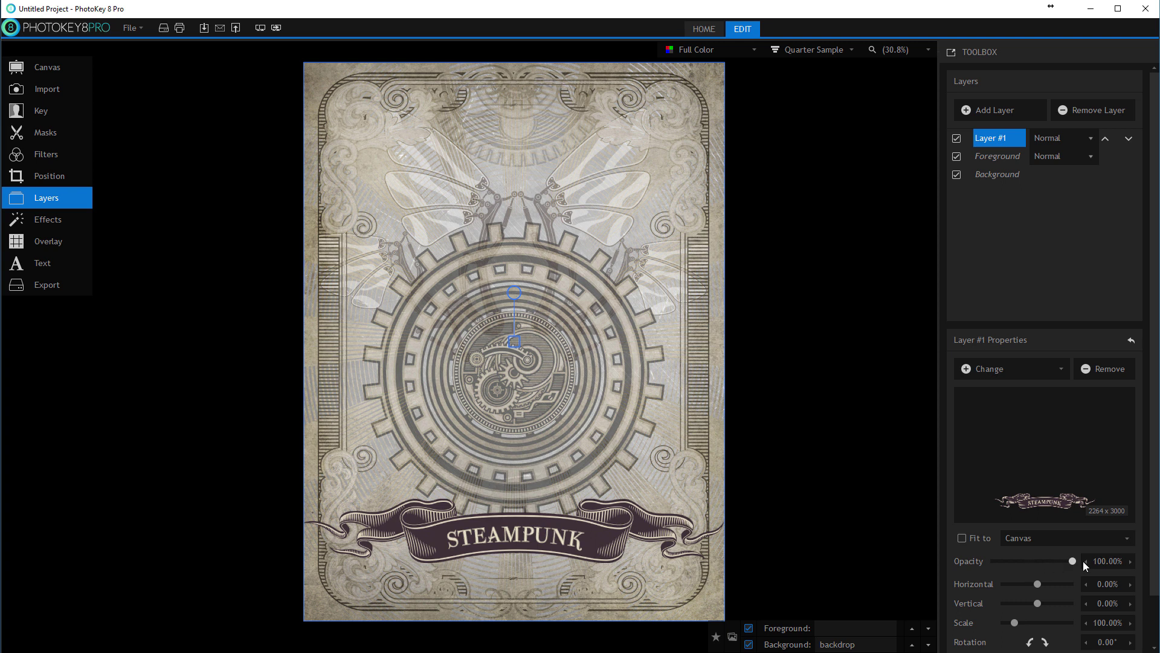
- Keep the logo at full opacity and add an empty Layer #2 ordered beneath Layer #1
drag(1070, 563, 1132, 558)
click(995, 110)
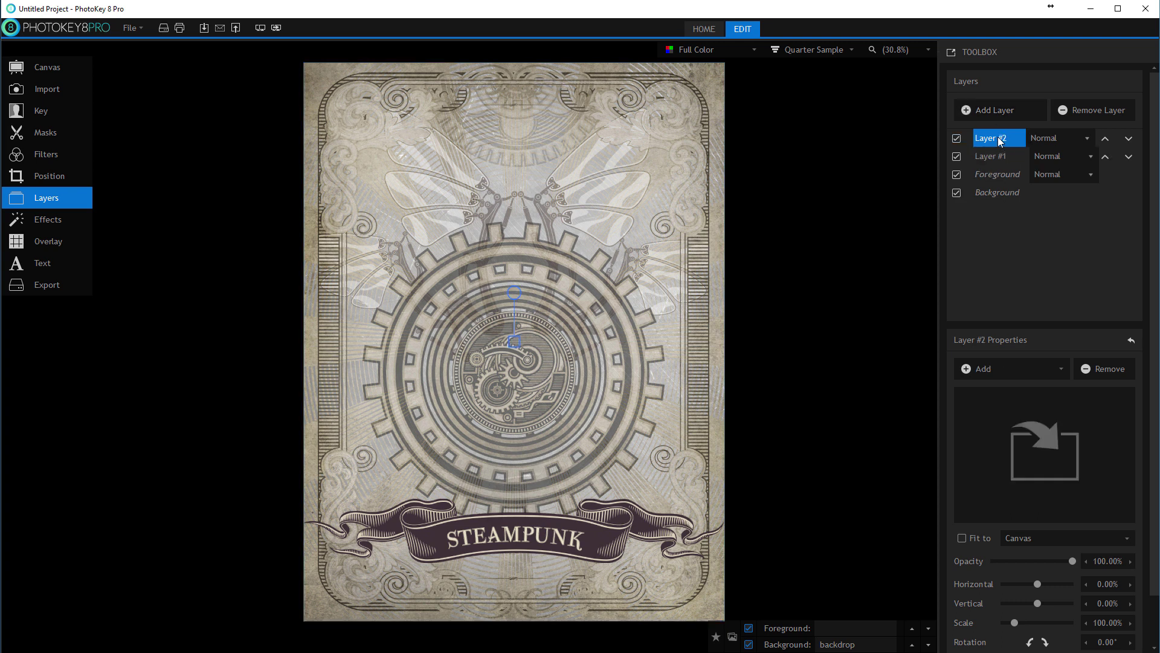
right_click(999, 137)
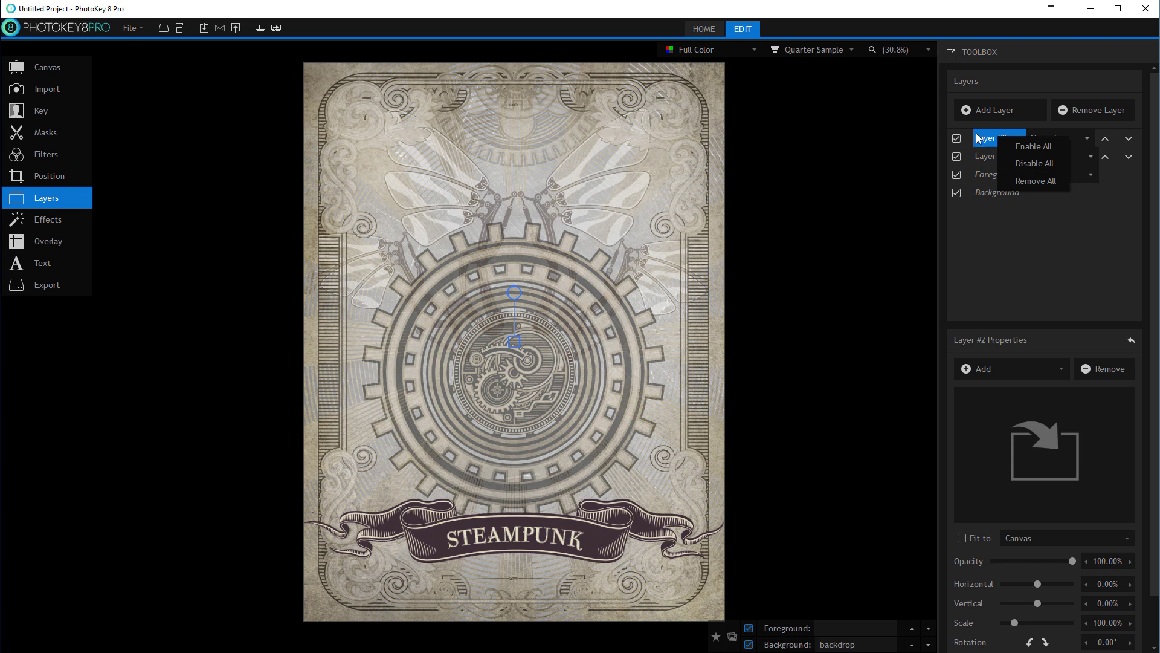
click(1023, 137)
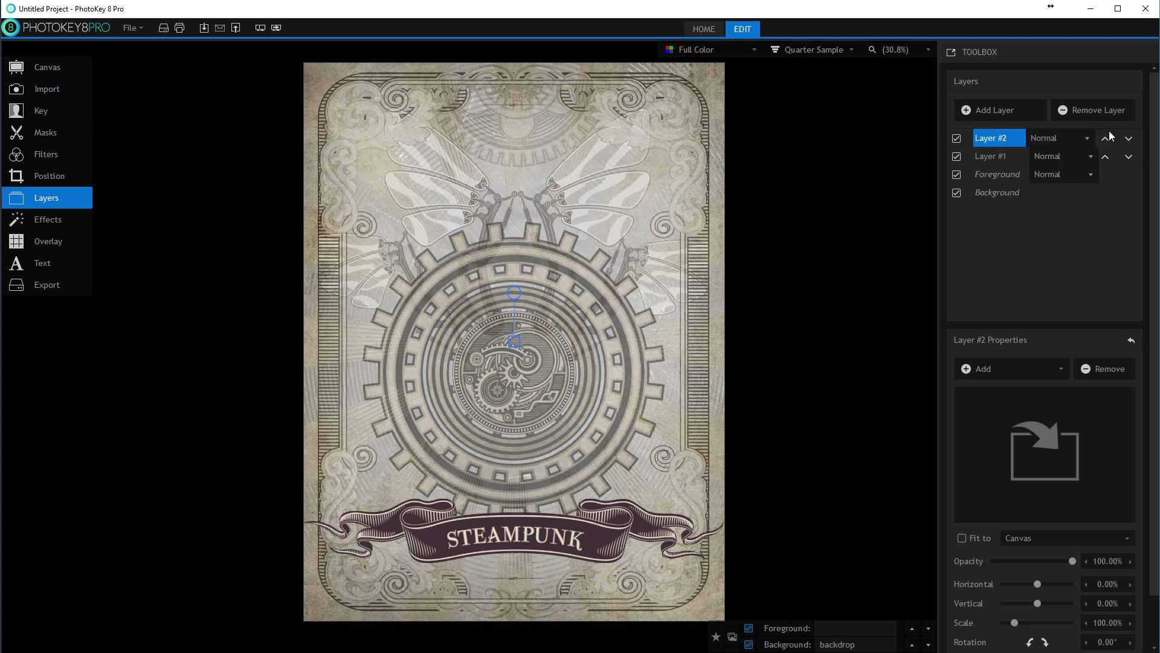
click(1128, 140)
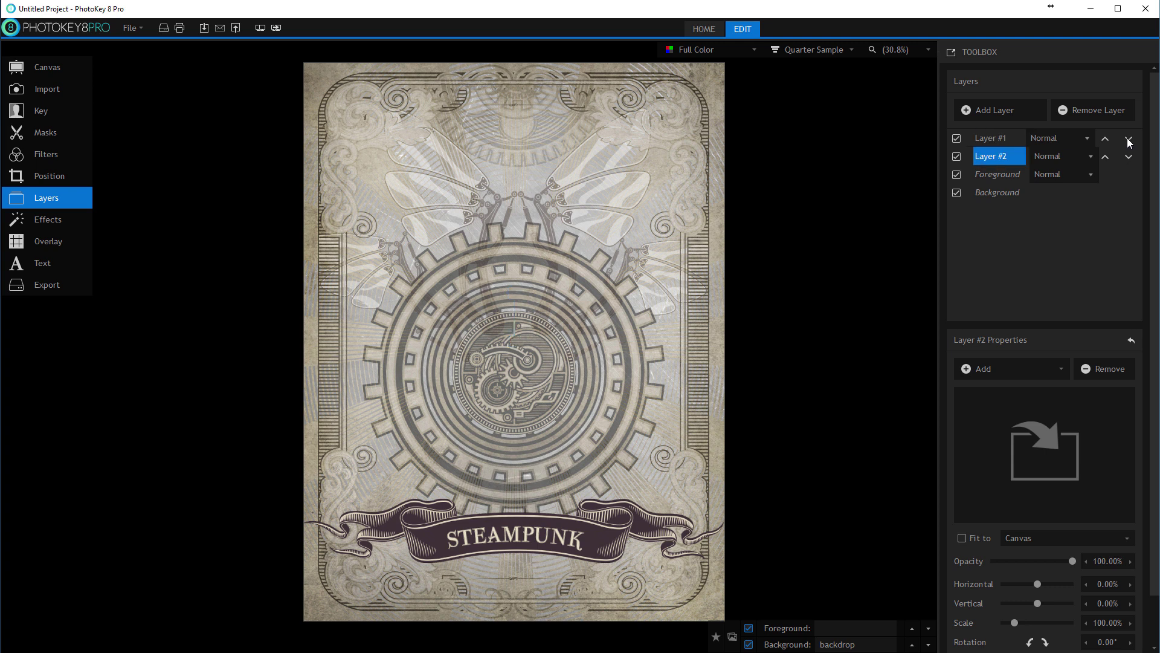
click(1128, 140)
click(1128, 140)
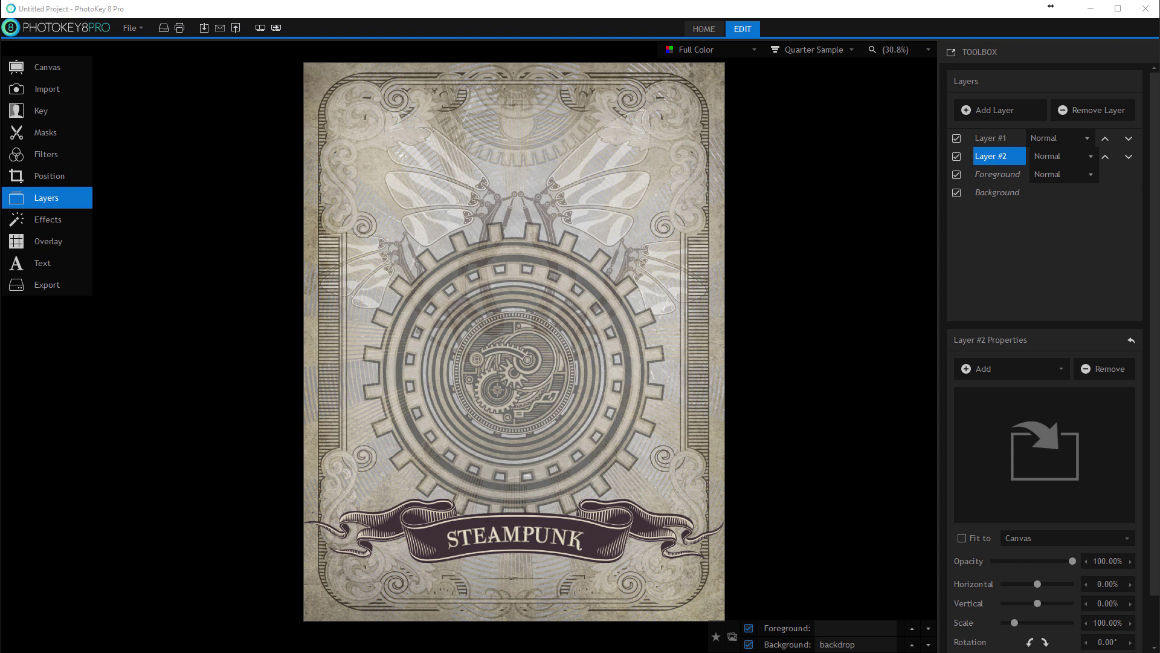
- Load the dirth.png dark vignette image into Layer #2
click(996, 360)
click(296, 140)
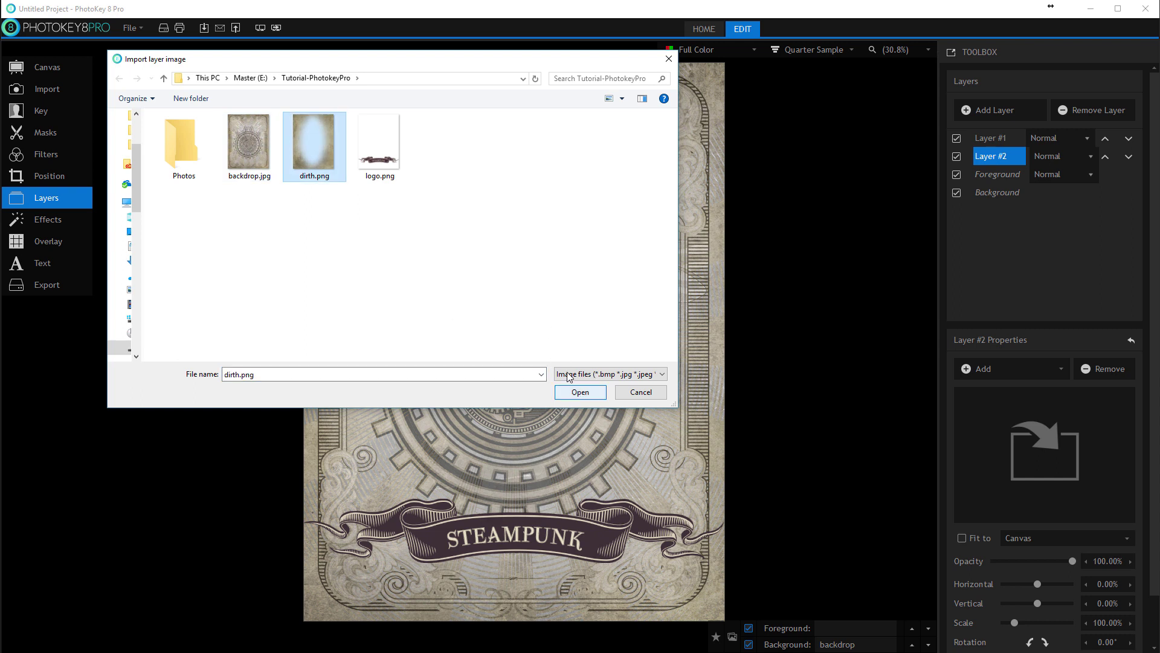
click(582, 394)
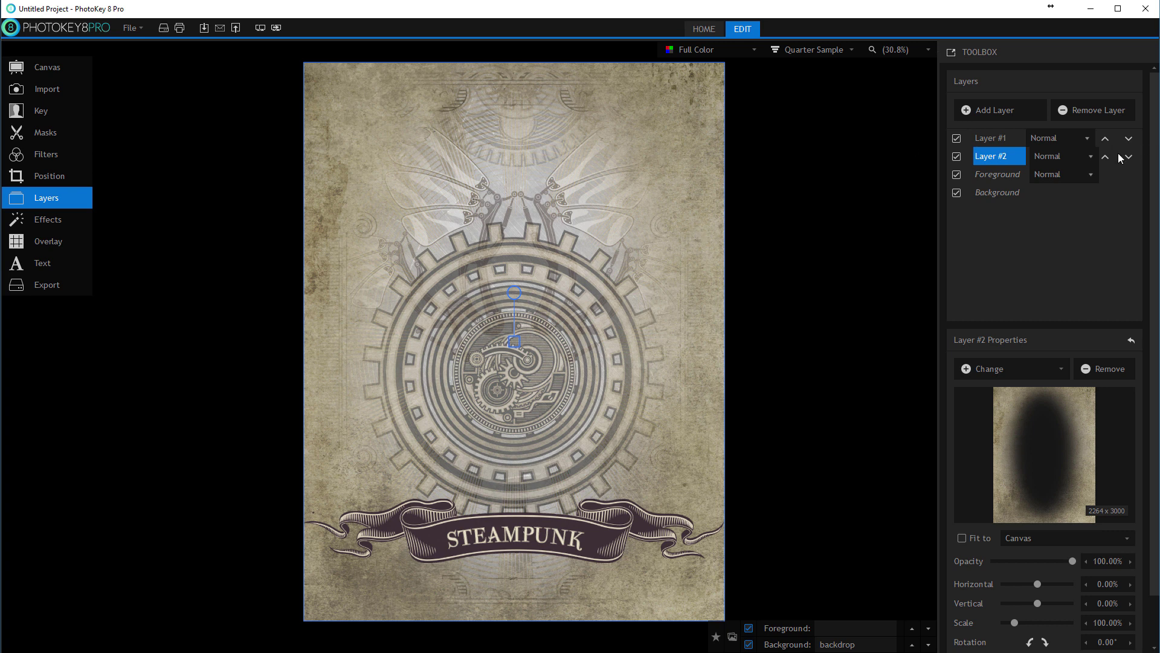
click(1085, 155)
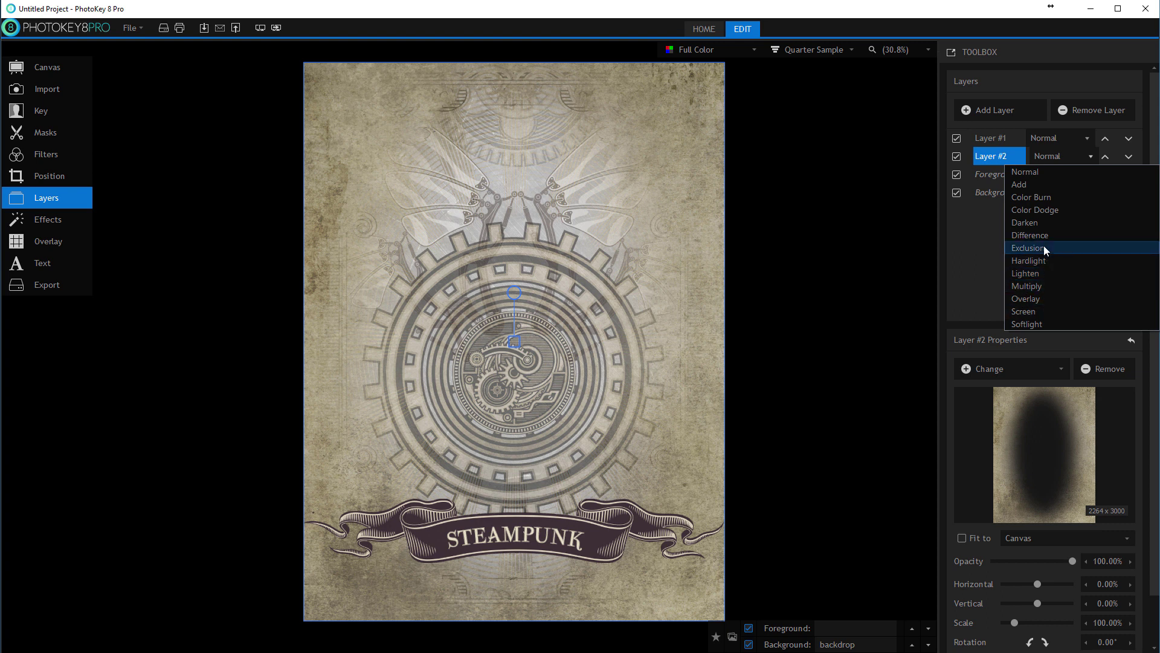
- Set Layer #2 to Multiply blending at about 64.03% opacity
click(1042, 285)
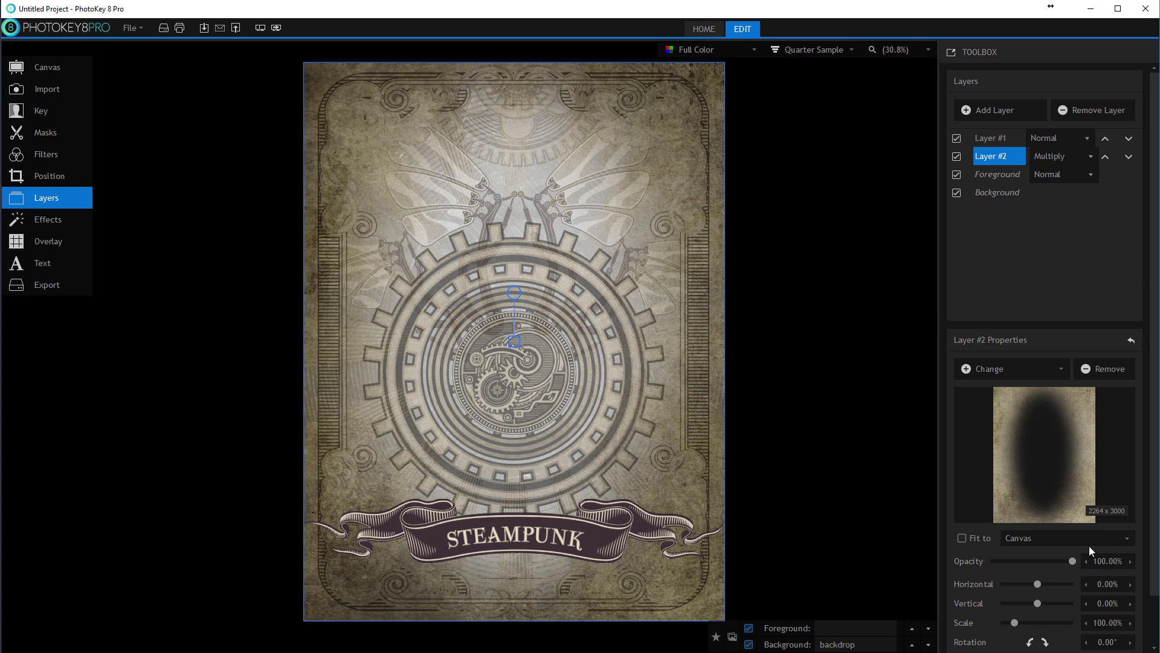
drag(1072, 560, 1021, 561)
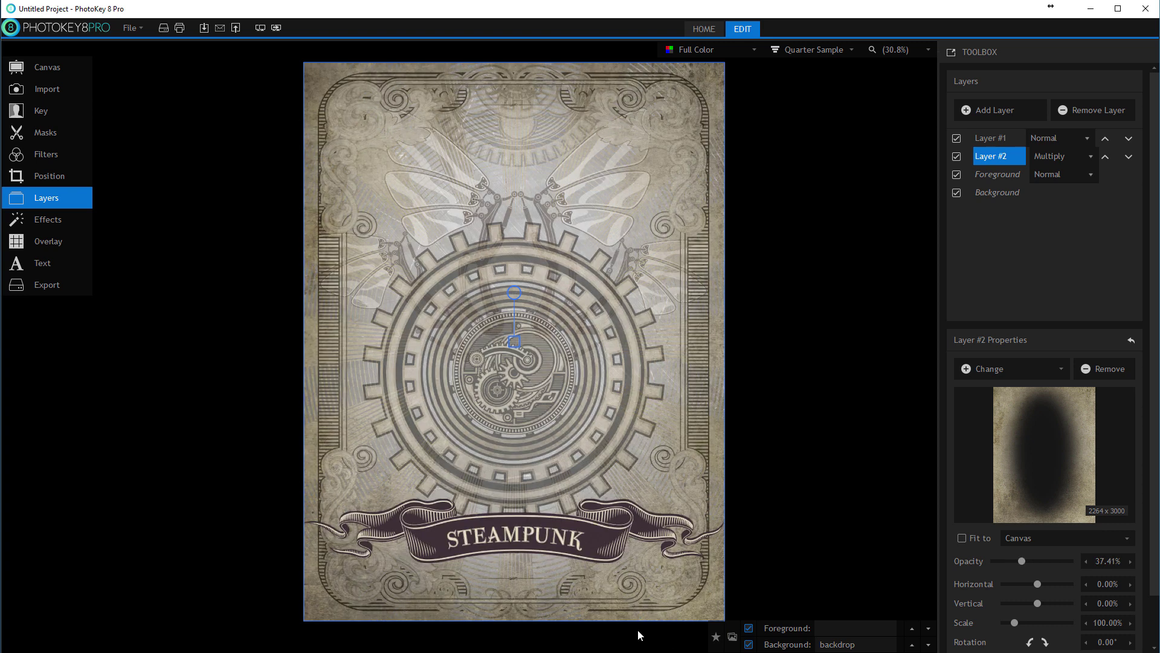
drag(1024, 559, 1042, 560)
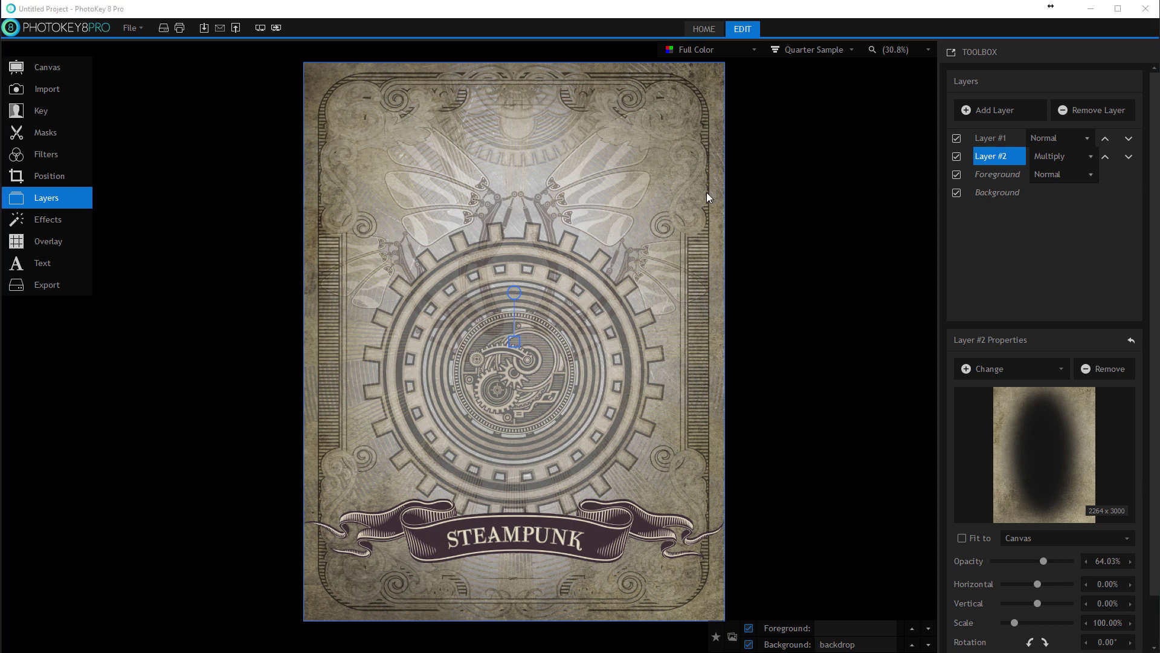
click(956, 157)
click(957, 157)
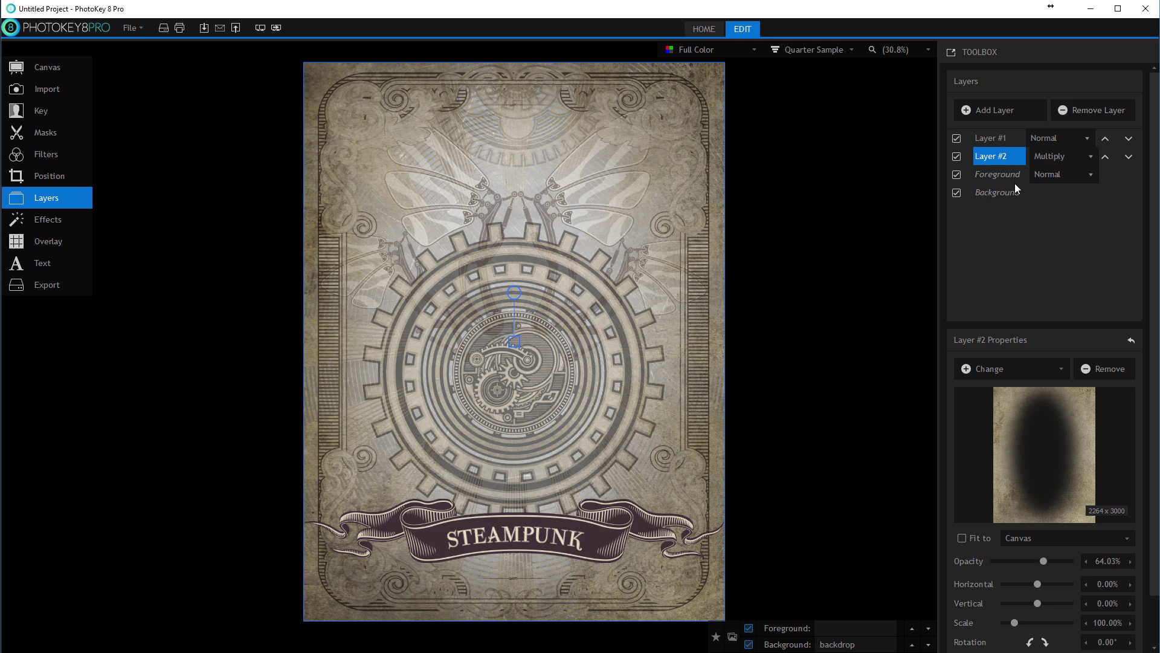
click(51, 86)
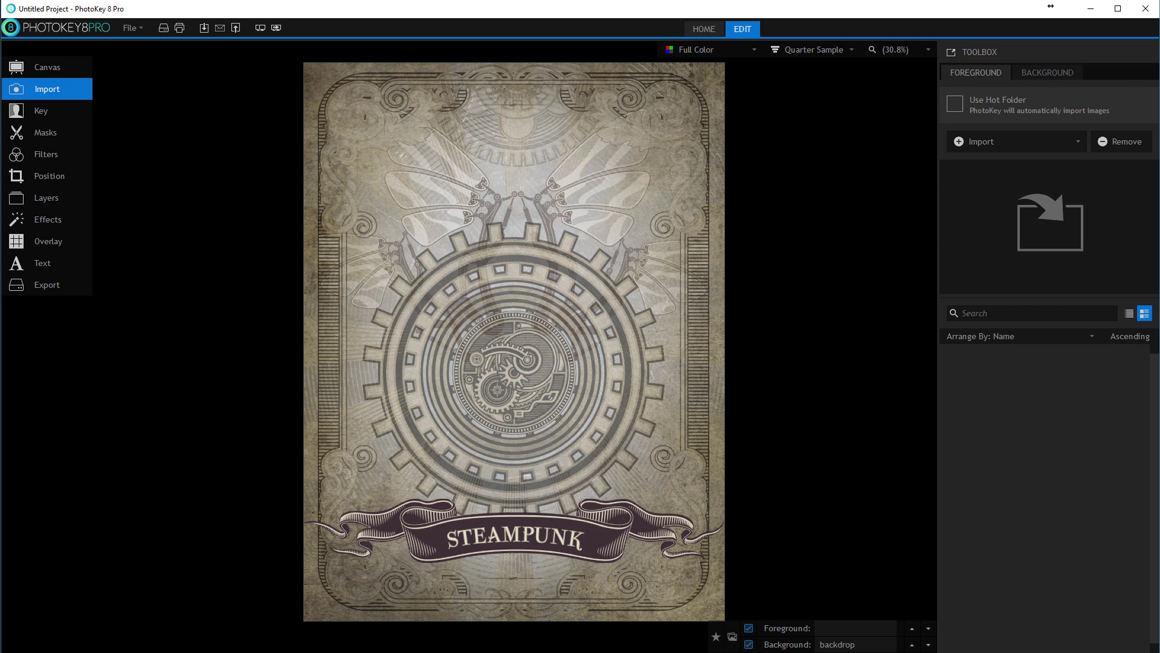
- Enable Use Hot Folder with Auto-select newest image on E:/Tutorial-PhotokeyPro/Photos
key(space)
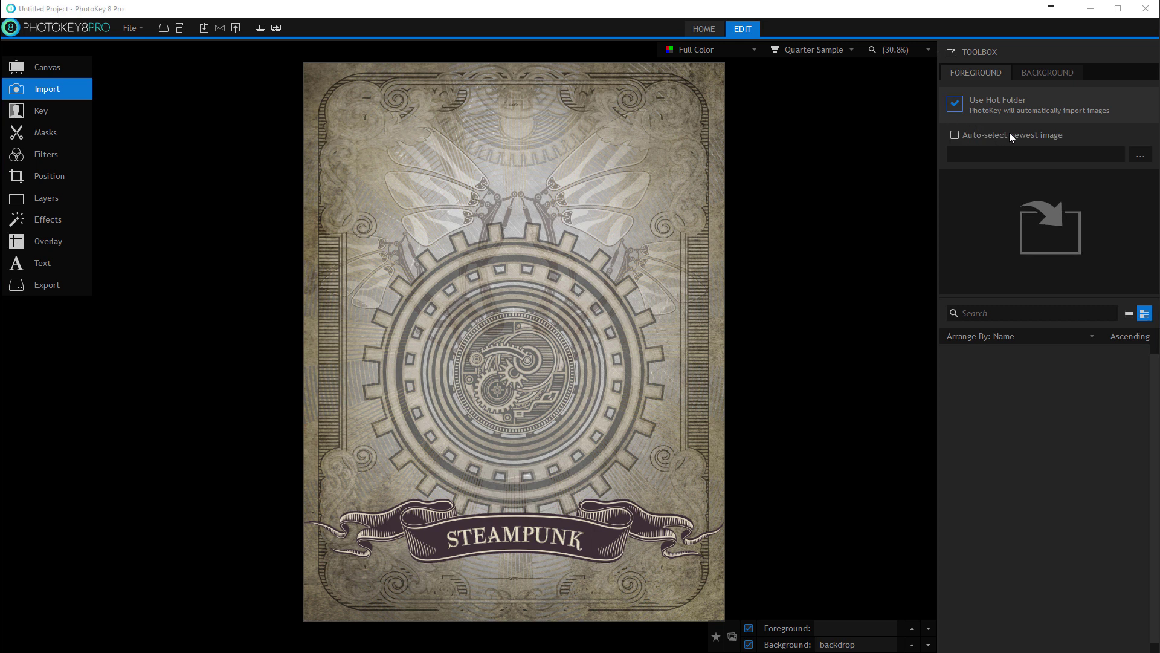
click(1026, 136)
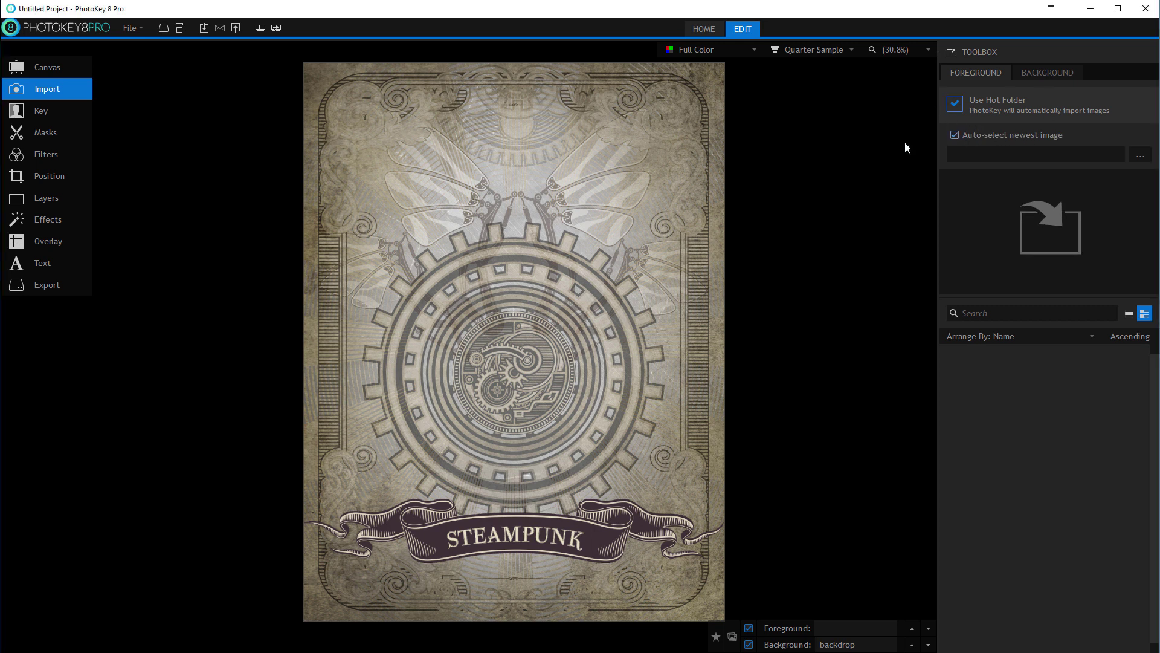
click(1140, 156)
click(208, 145)
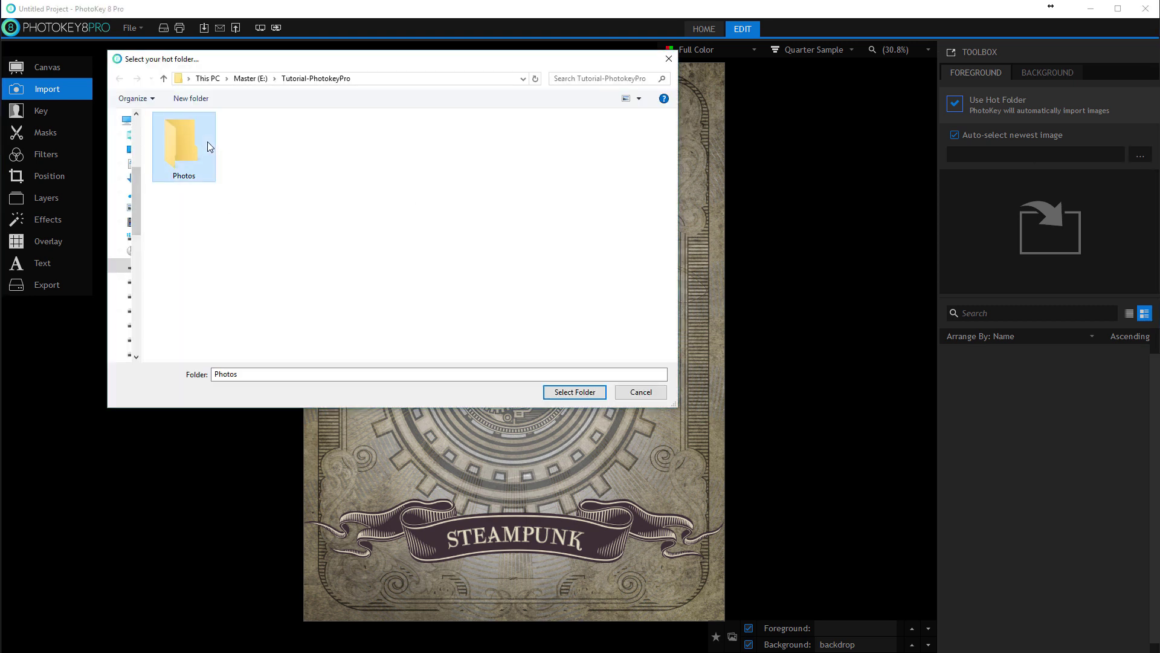
click(580, 392)
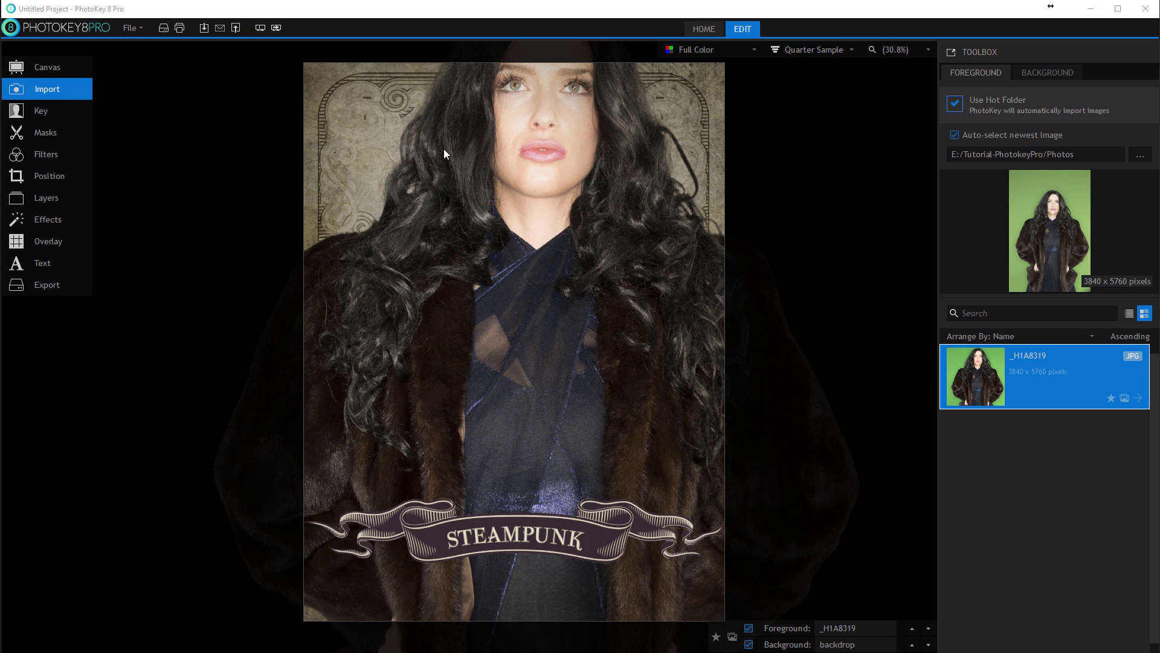
- Scale the fur-coat subject to 62% and offset it to H -1.62%, V -2.90%
click(66, 178)
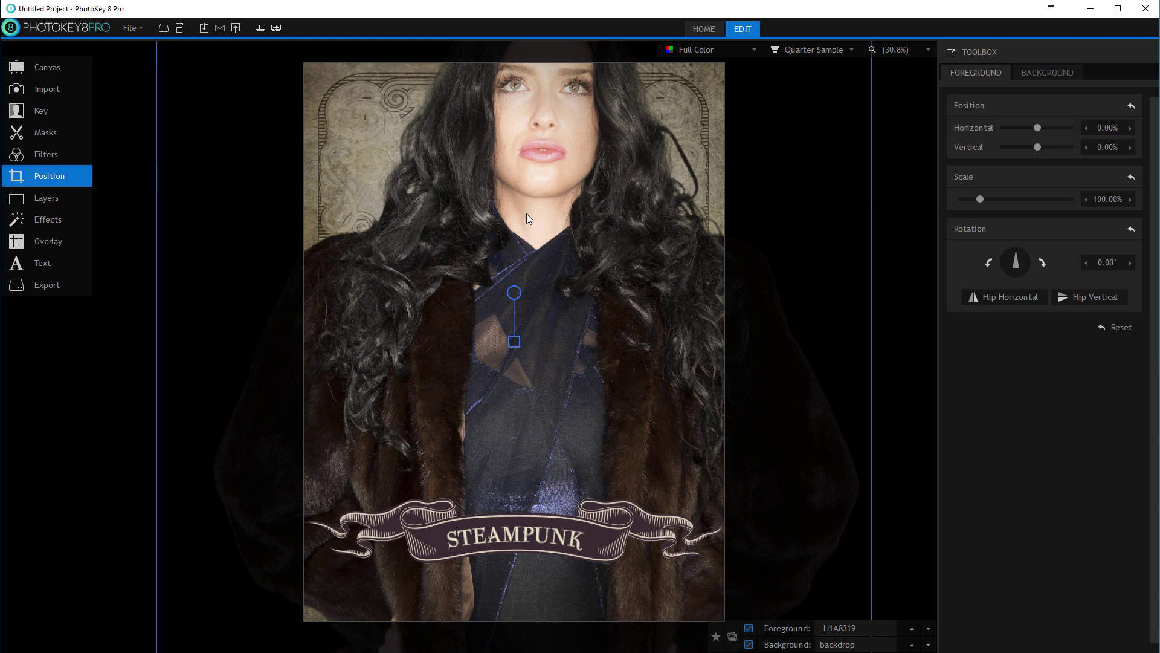
drag(559, 172, 556, 249)
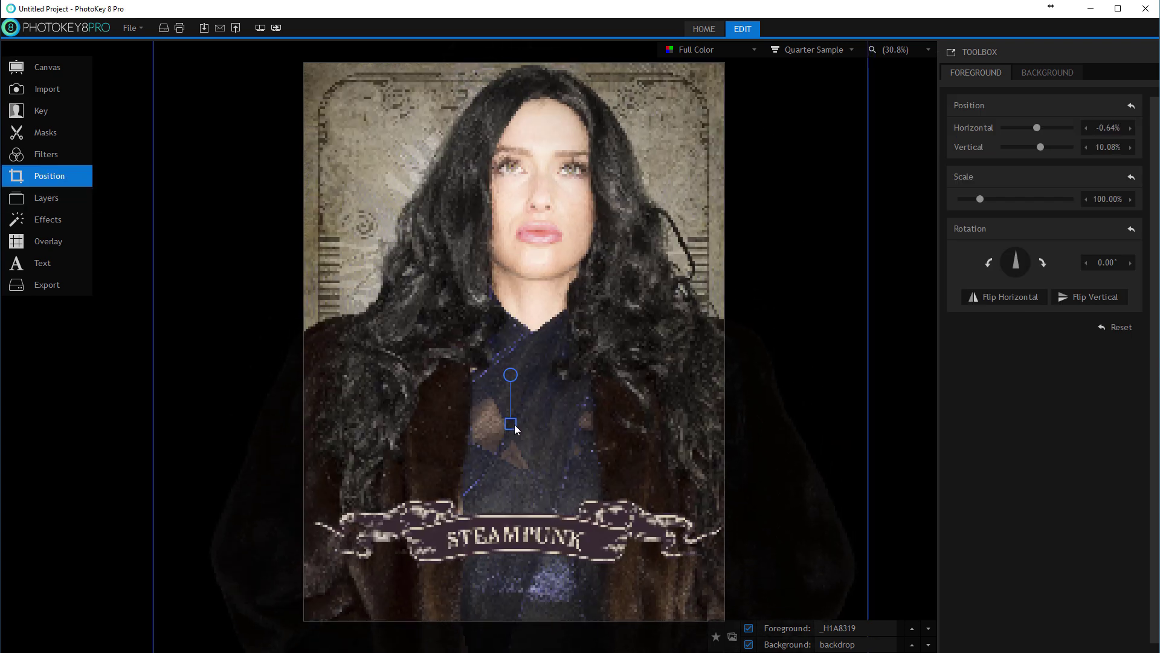
scroll(514, 425, down, 10)
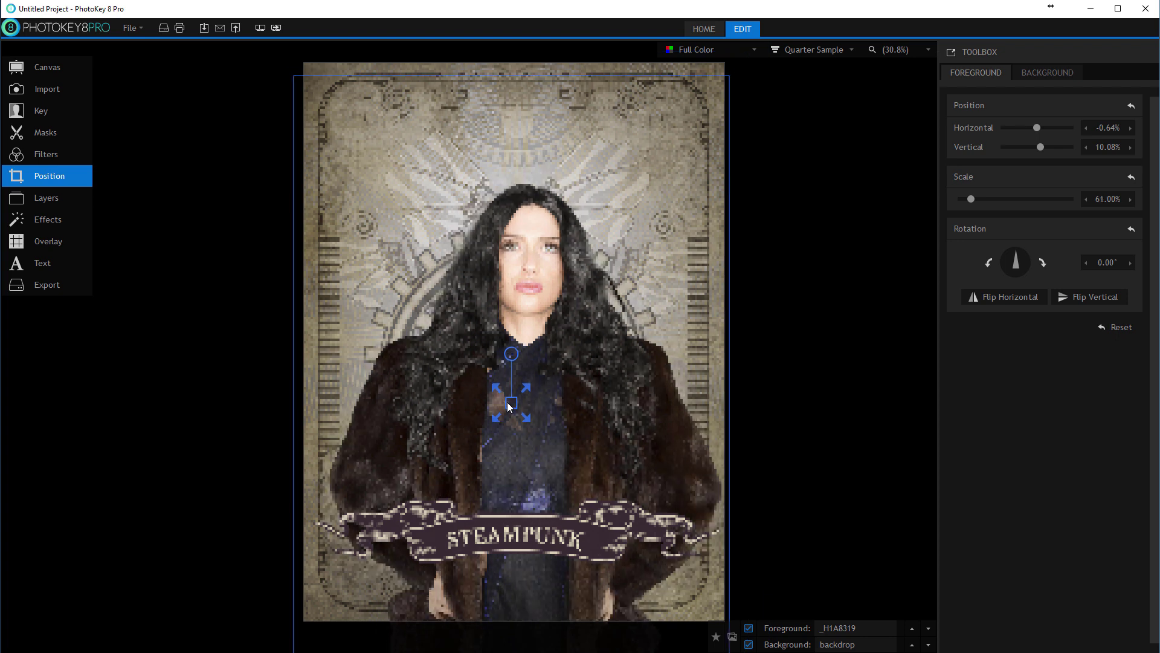
drag(630, 328, 626, 263)
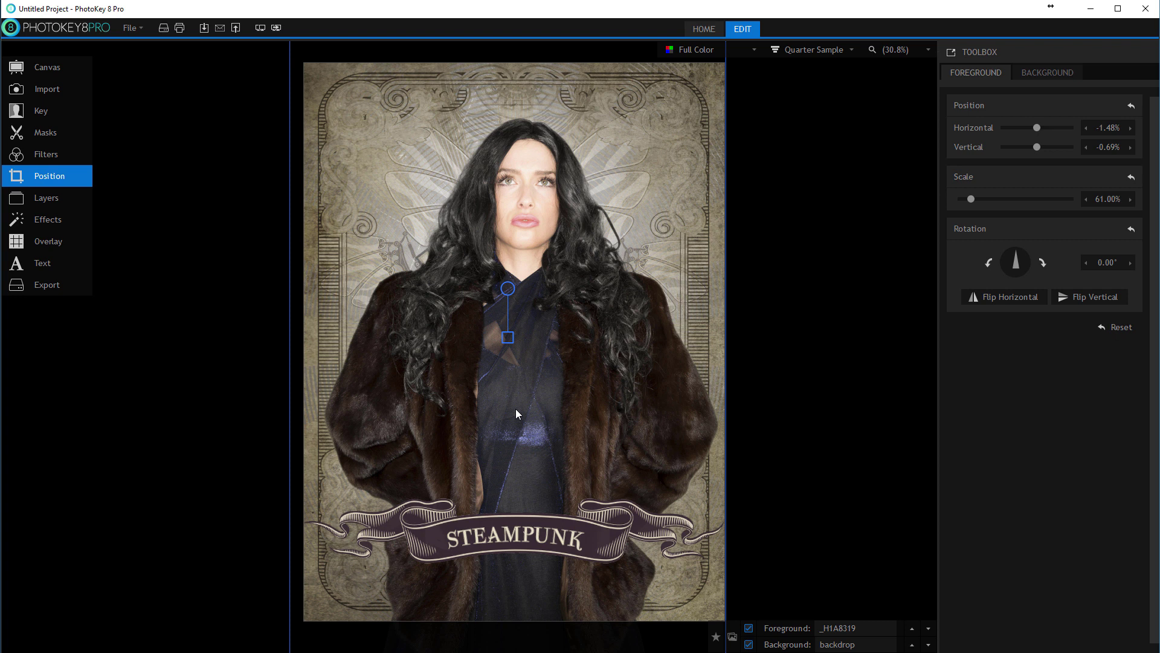
mouse_move(589, 335)
mouse_down()
mouse_move(584, 306)
mouse_move(590, 314)
mouse_up()
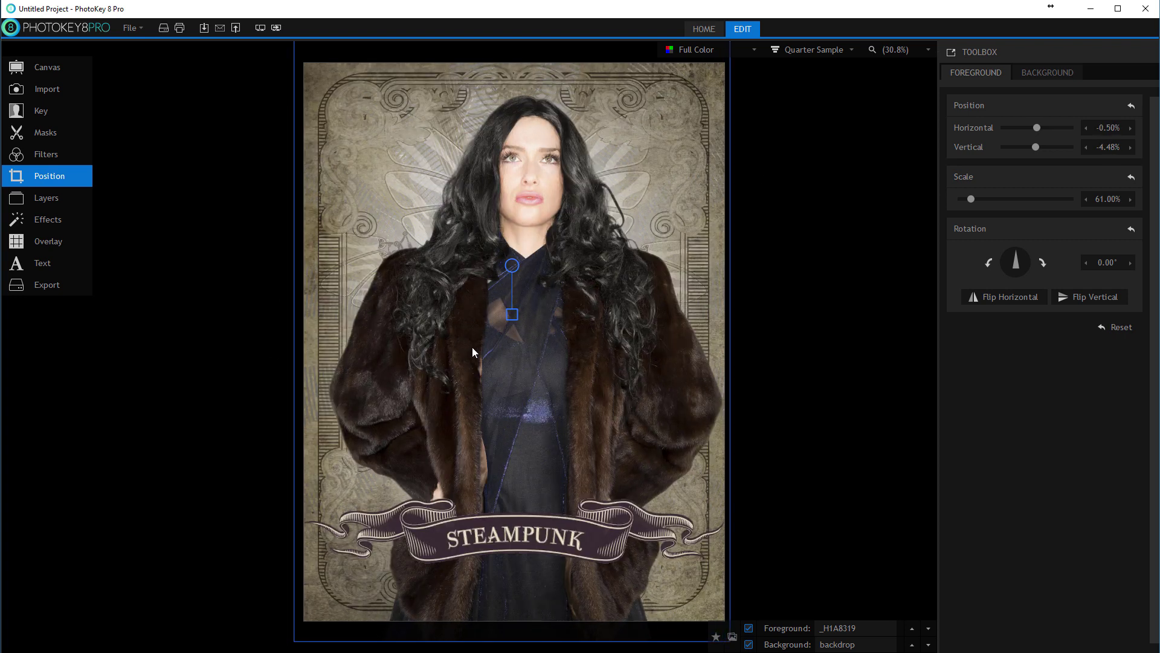
scroll(511, 316, up, 1)
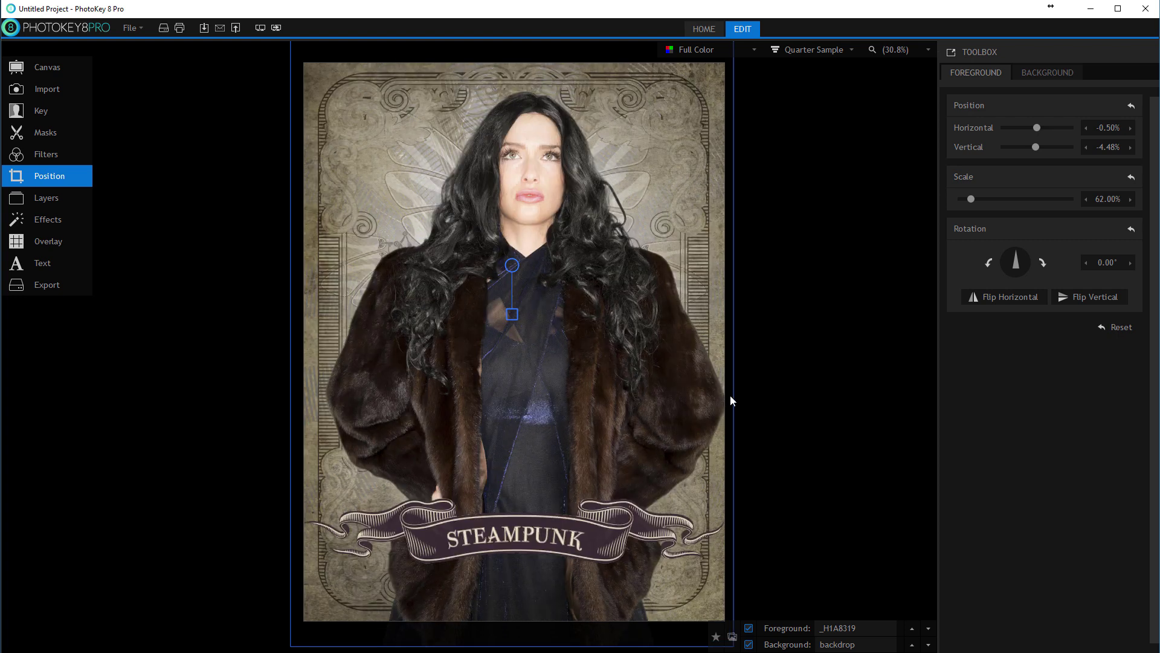
drag(606, 356, 592, 360)
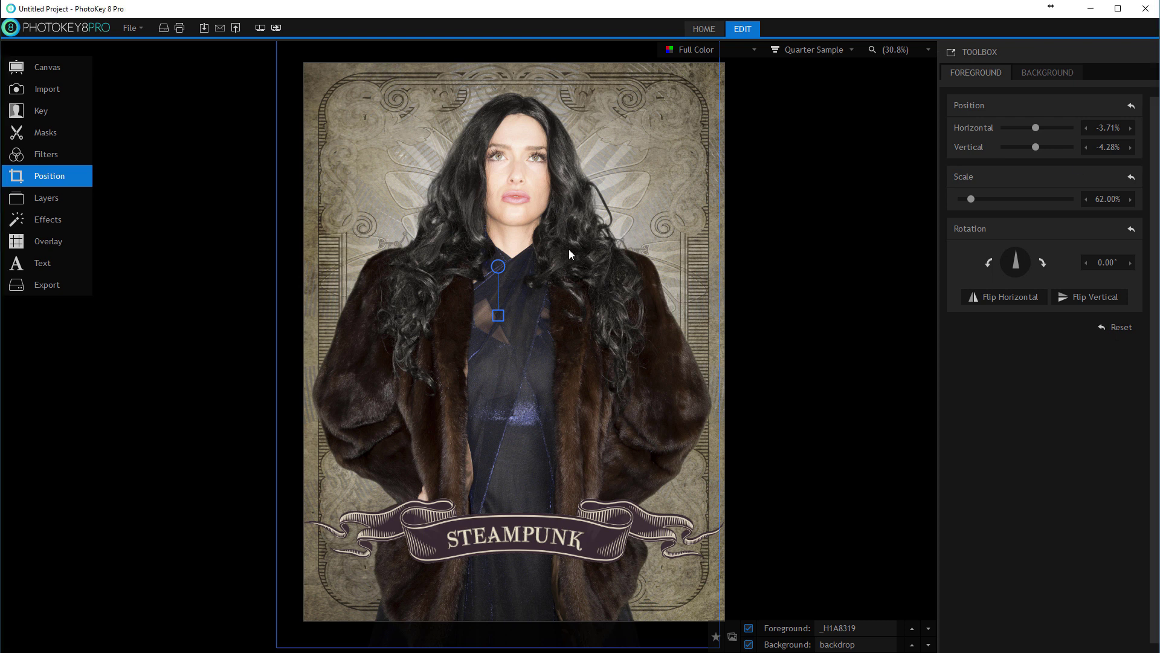
drag(558, 246, 568, 255)
key(Left)
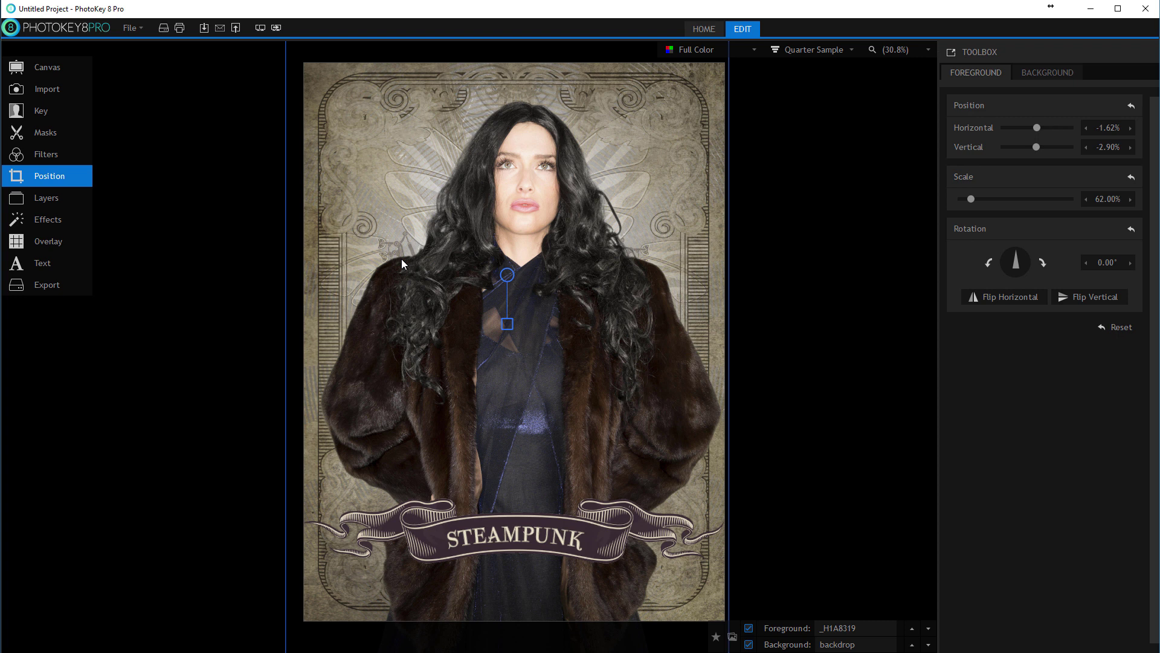
- Switch the foreground from _H1A8319 to the orange-dress _H1A8148 photo from the hot-folder list
click(51, 91)
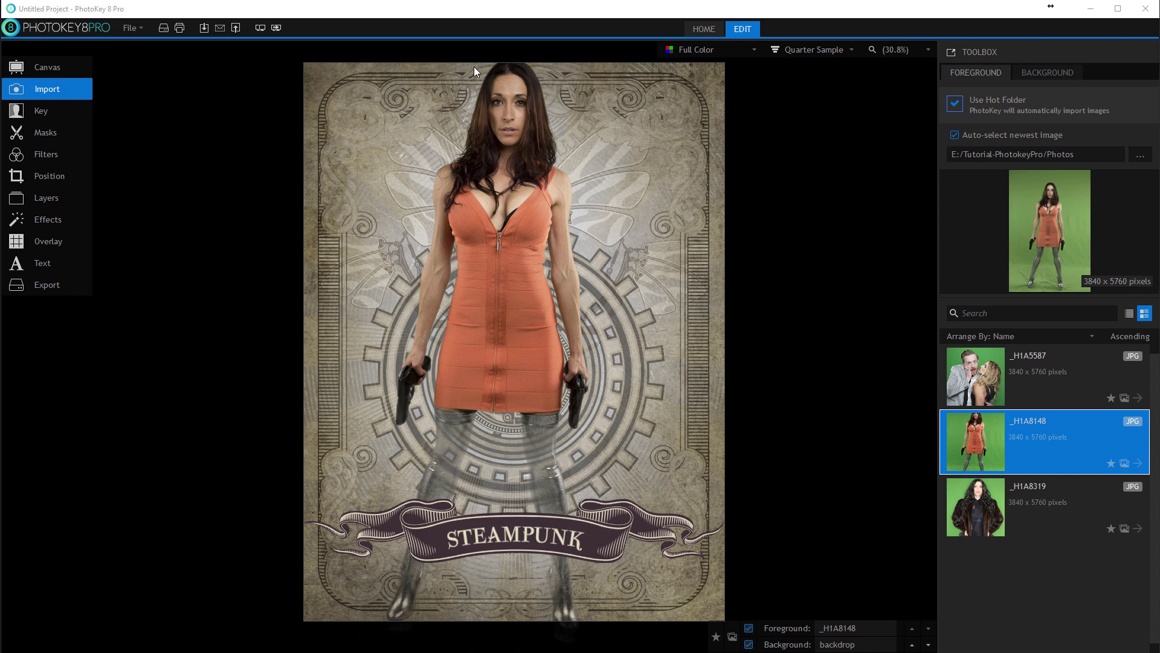
mouse_move(997, 521)
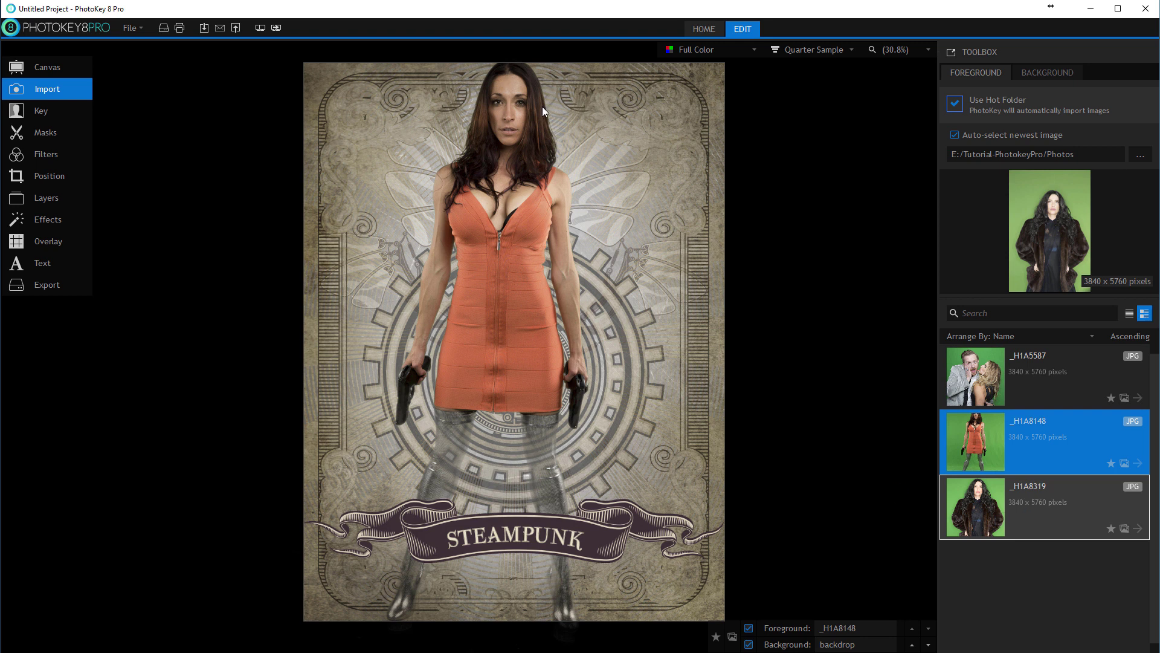
click(945, 493)
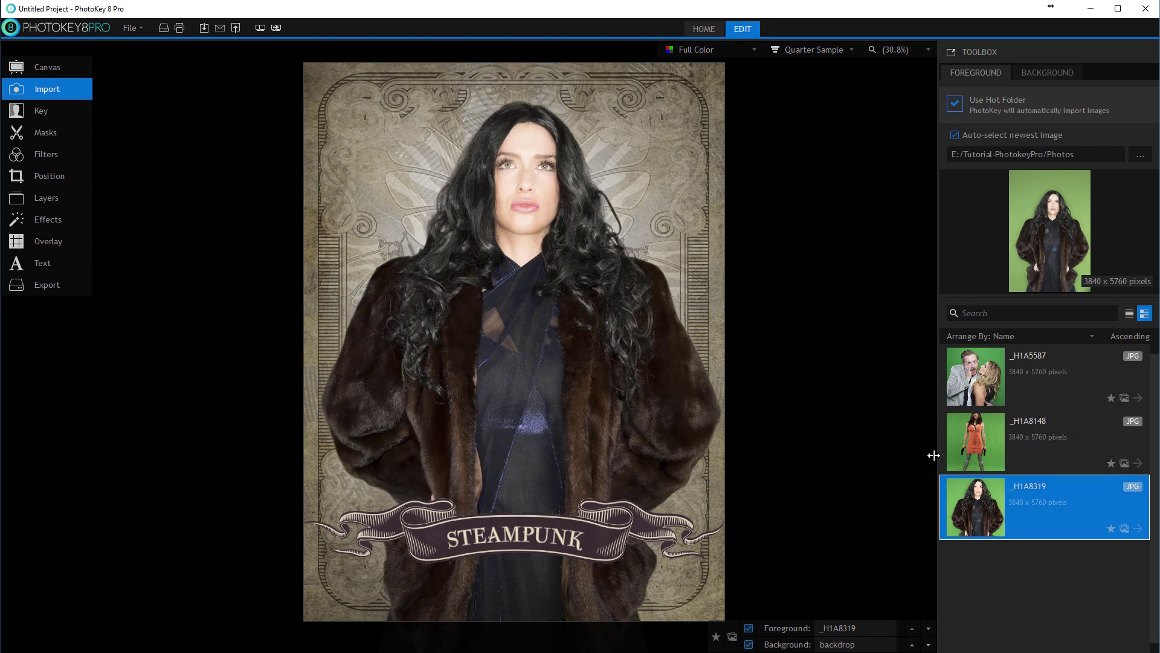
mouse_move(982, 372)
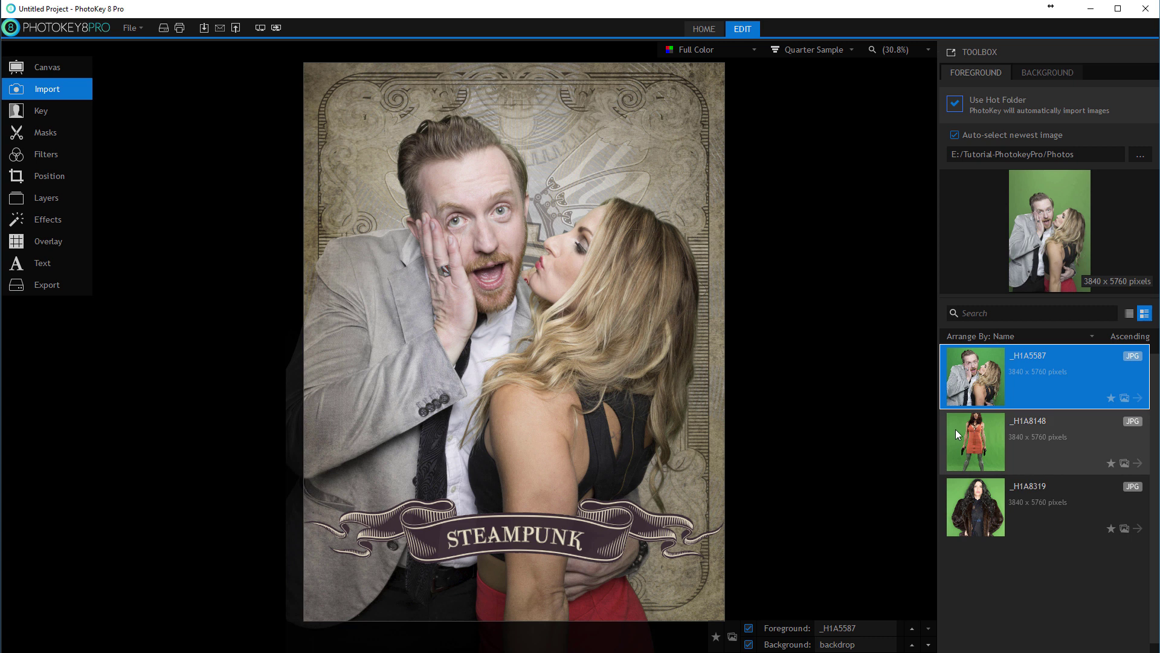
click(981, 448)
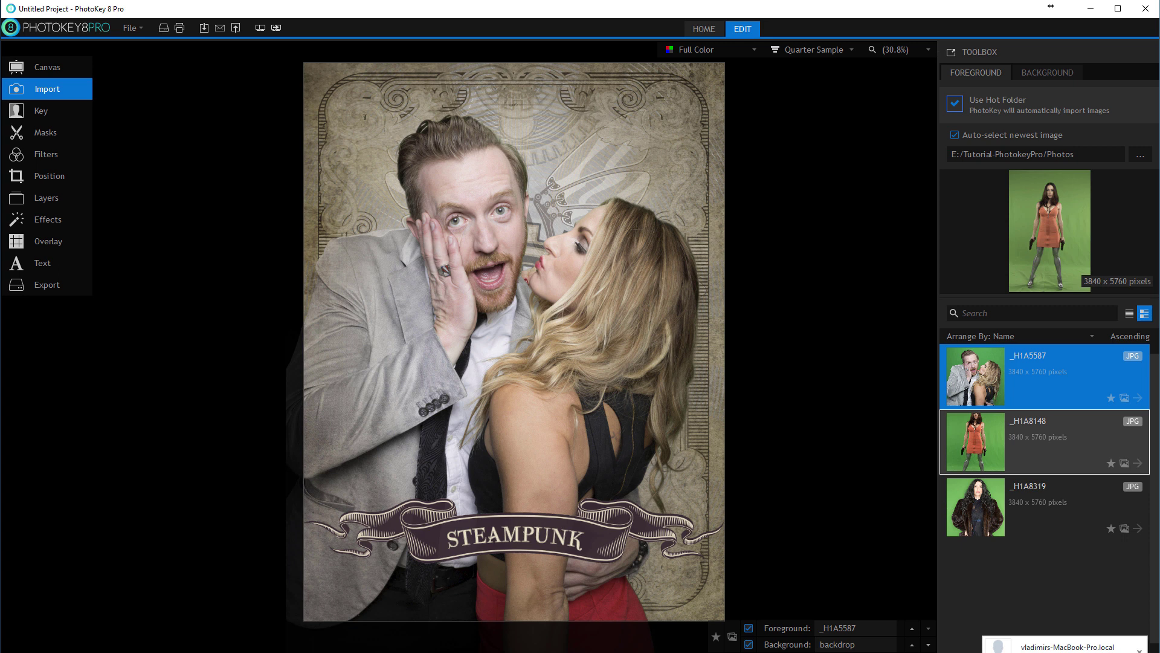
drag(975, 441, 579, 359)
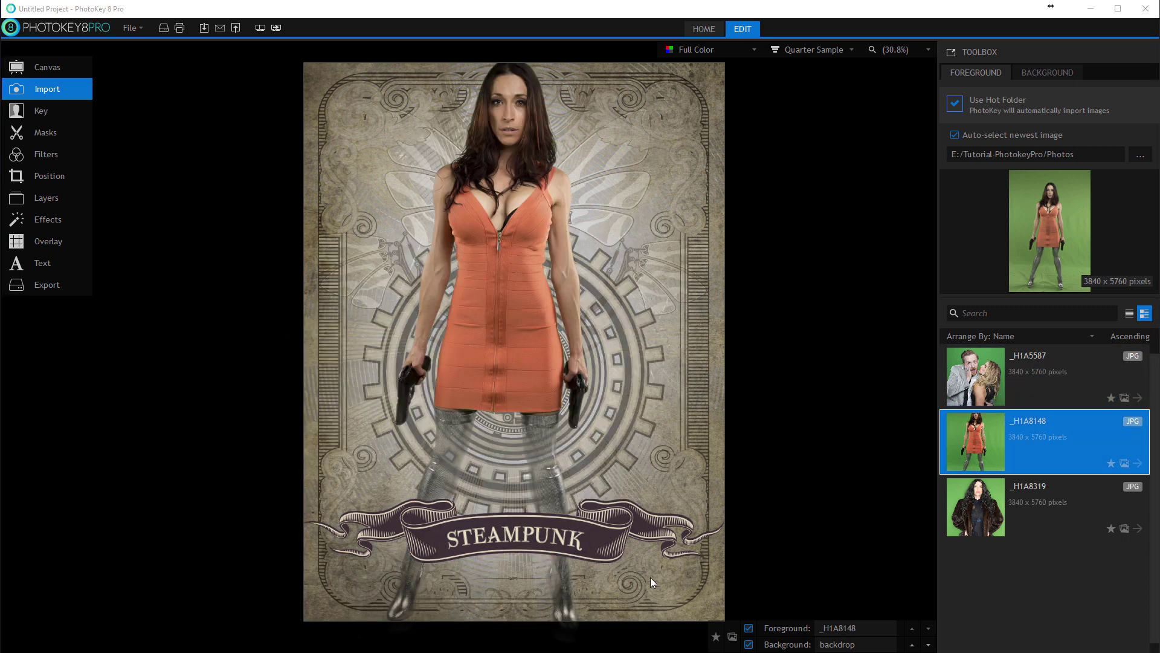
- Give the orange-dress photo its own foreground and background settings
click(716, 636)
click(731, 637)
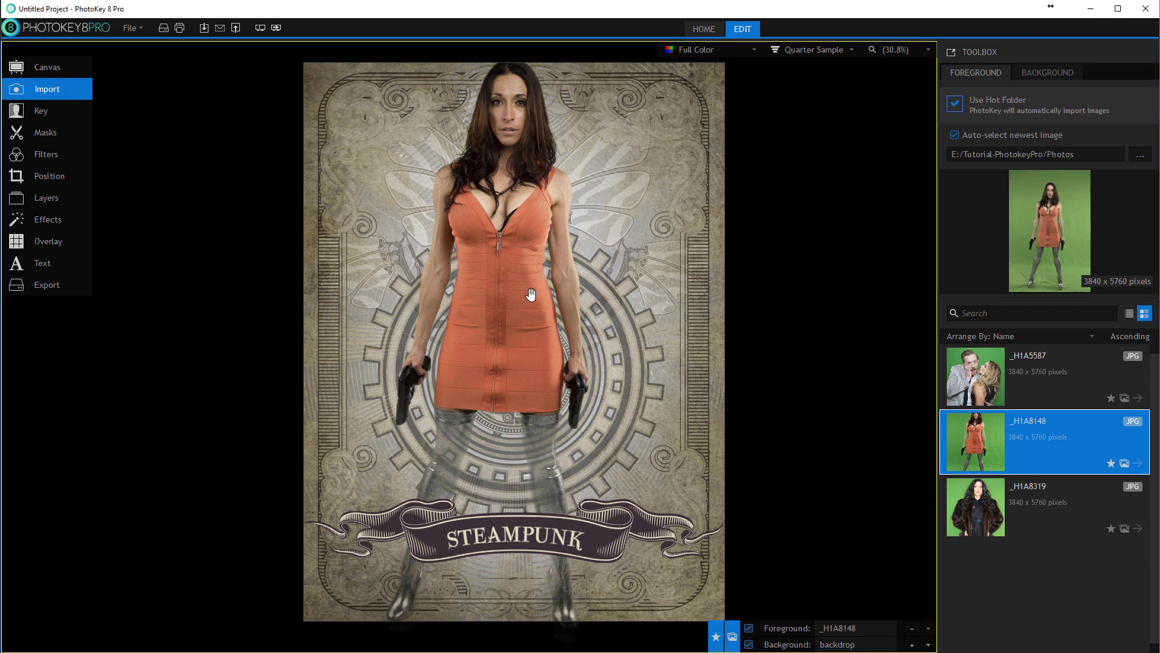
drag(531, 292, 513, 216)
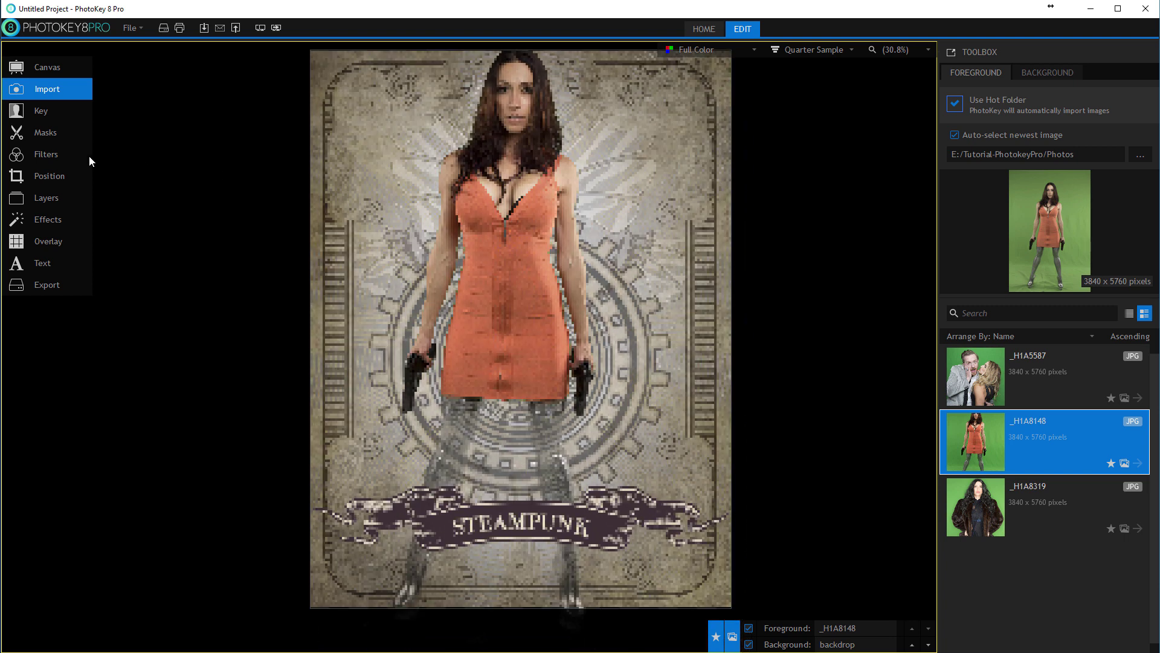
- Scale the orange-dress subject to 88% at H 3.88%, V 16.27%, then return to the image list
click(36, 176)
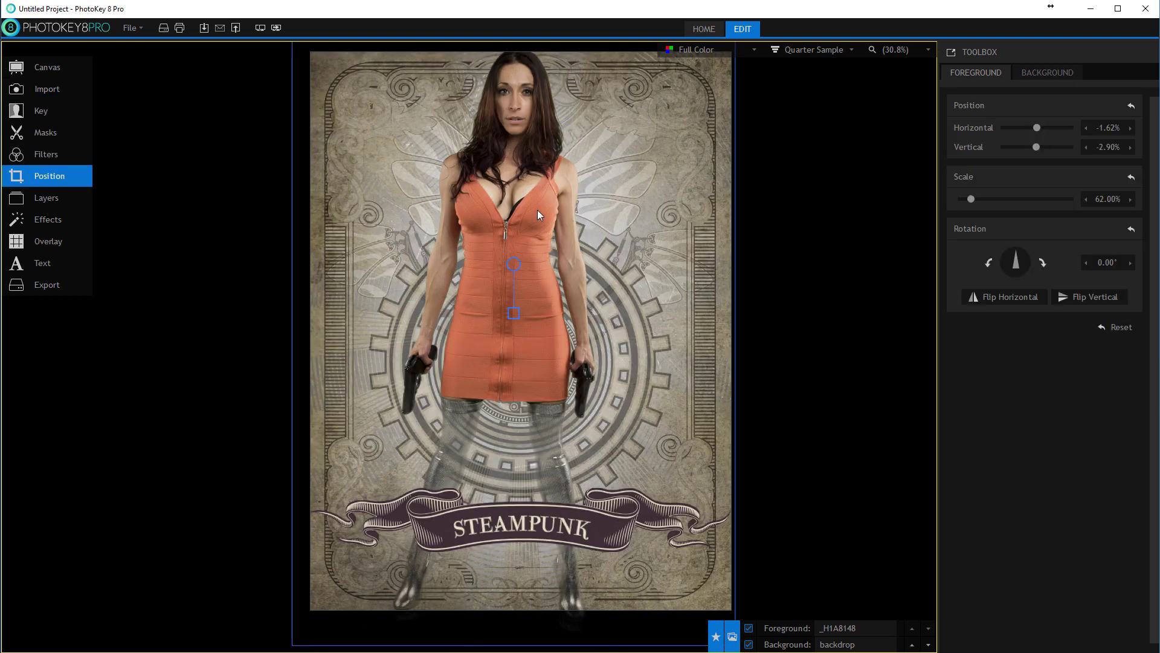
drag(538, 209, 542, 353)
scroll(608, 412, up, 5)
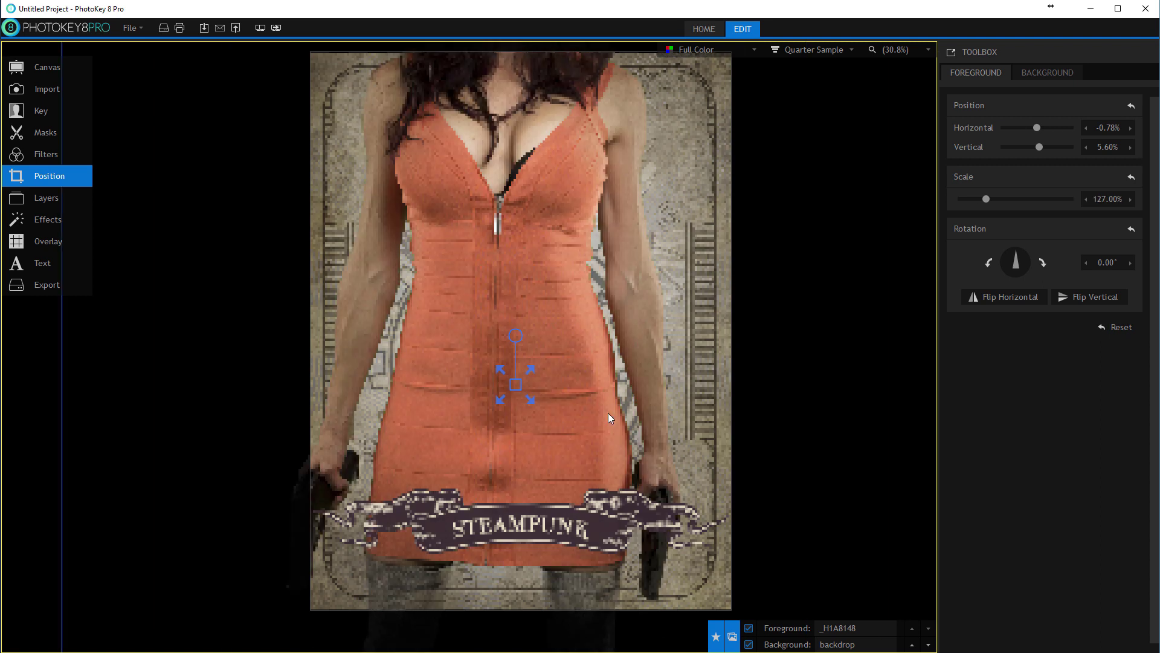
drag(582, 296, 551, 464)
scroll(551, 464, down, 5)
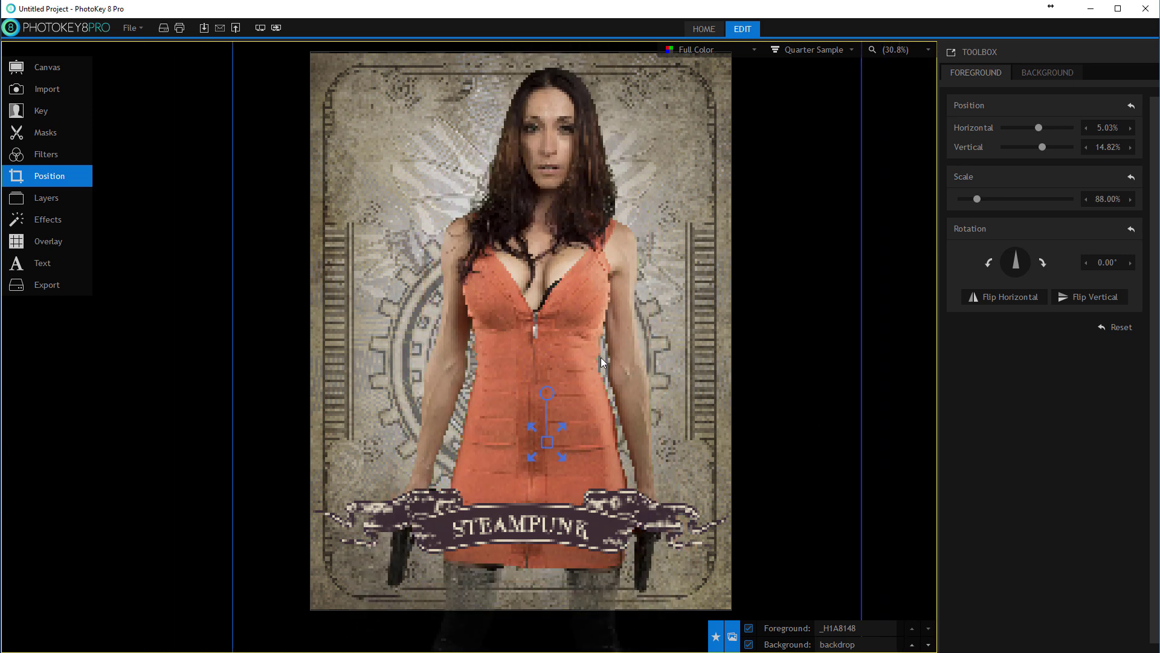
drag(601, 357, 600, 345)
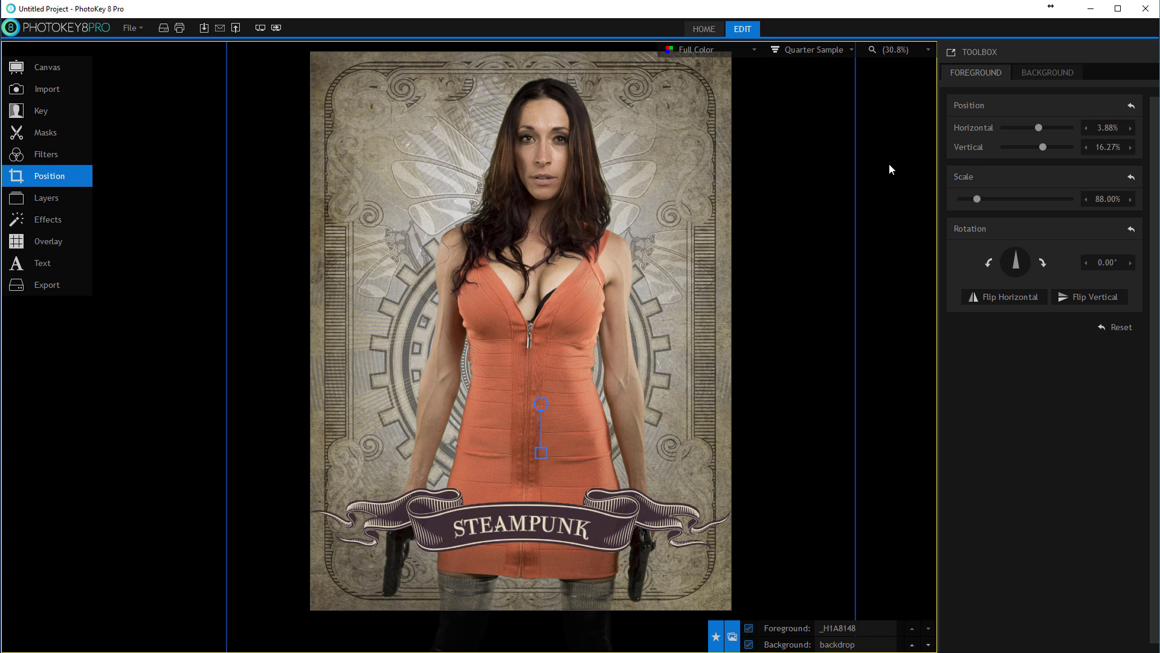
click(62, 88)
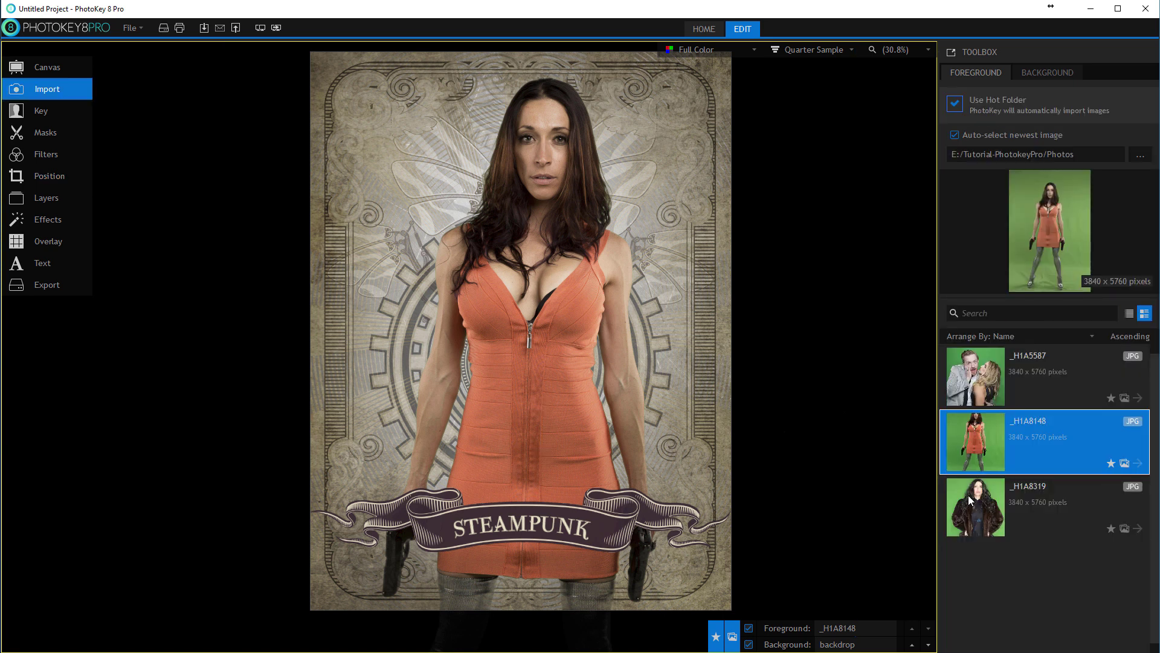
- Restore the _H1A8319 fur-coat photo as the keyed foreground and open the File menu
click(968, 495)
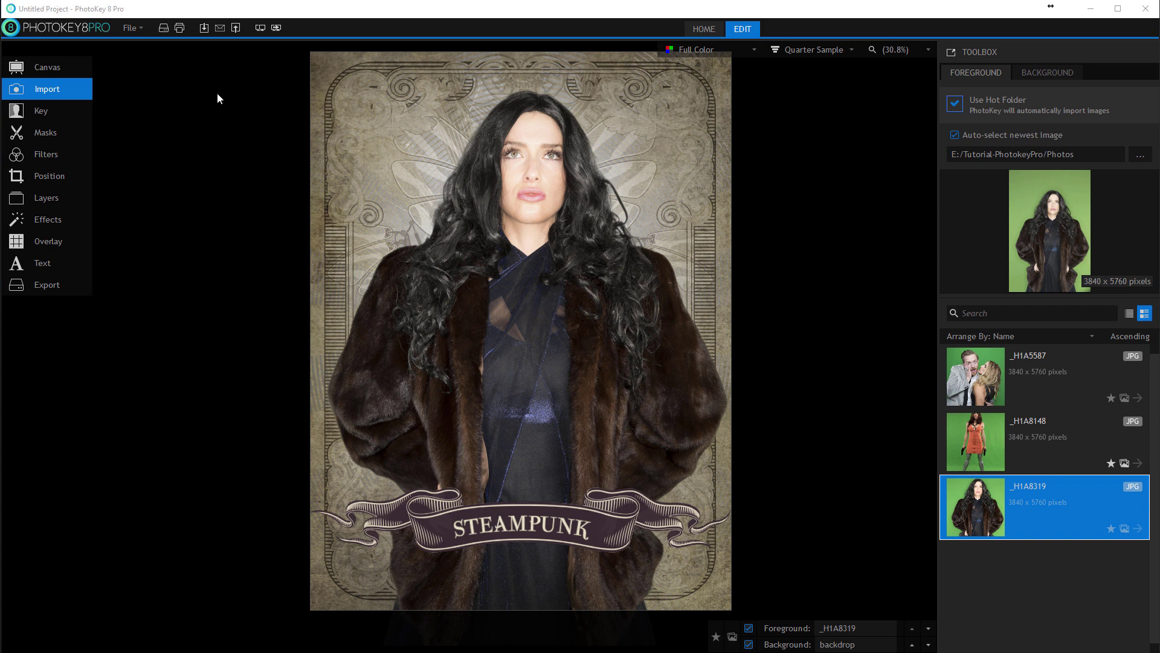
click(130, 35)
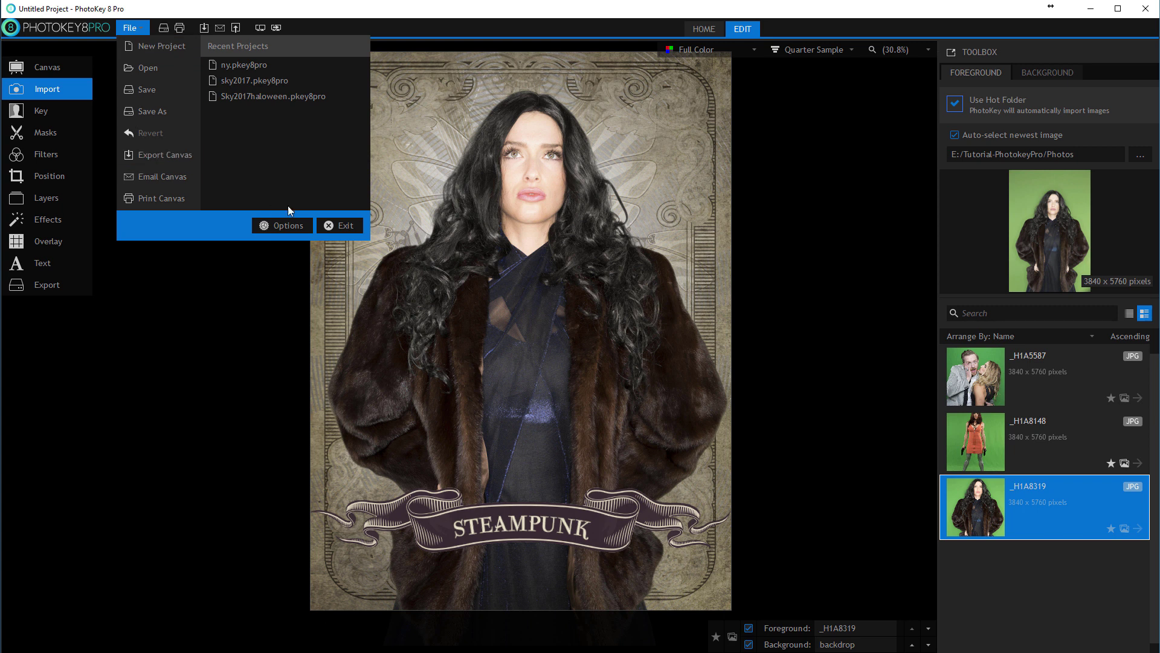
- Review the EMAIL and FTP tabs in Options, then cancel, leaving the settings unchanged
click(281, 225)
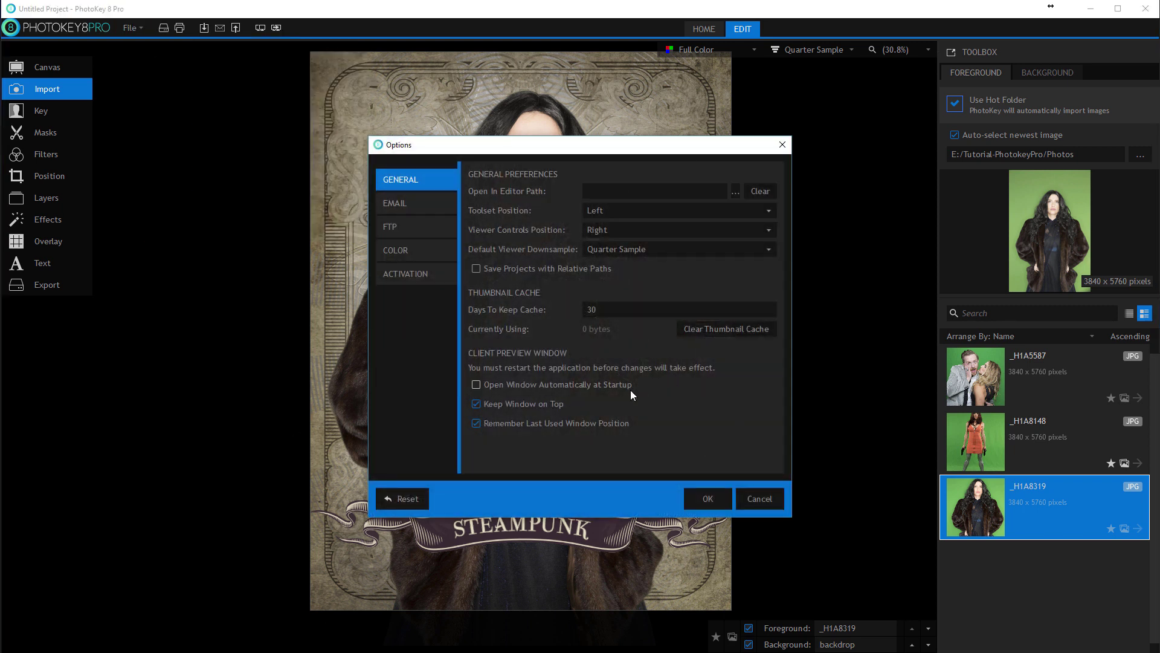
click(398, 204)
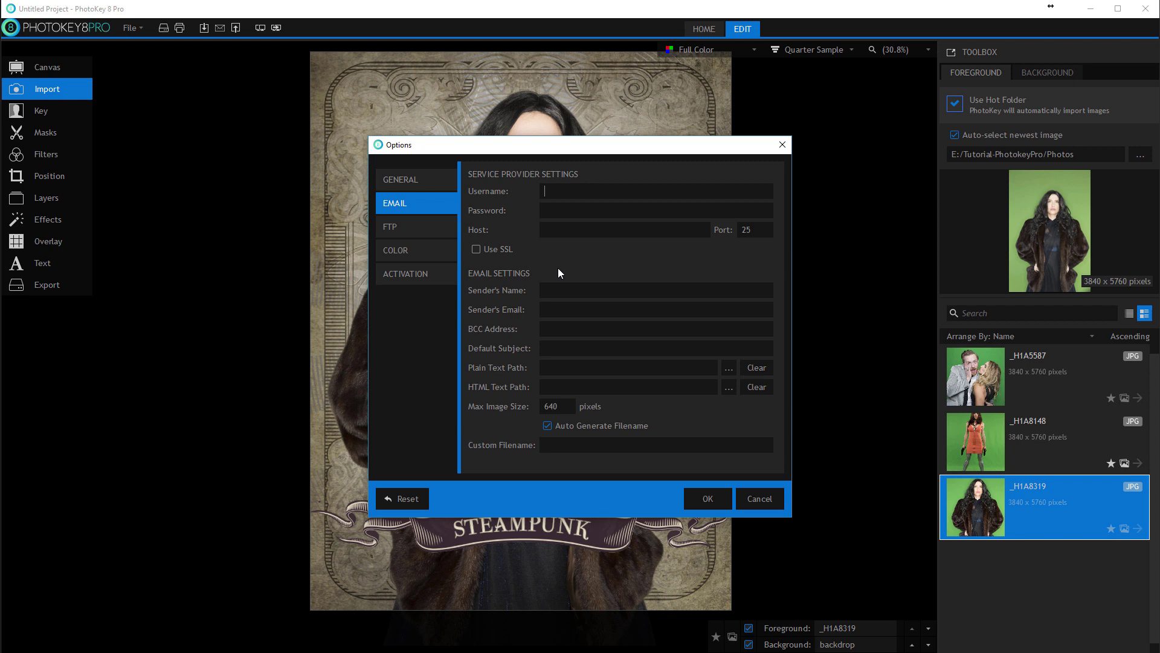
click(423, 229)
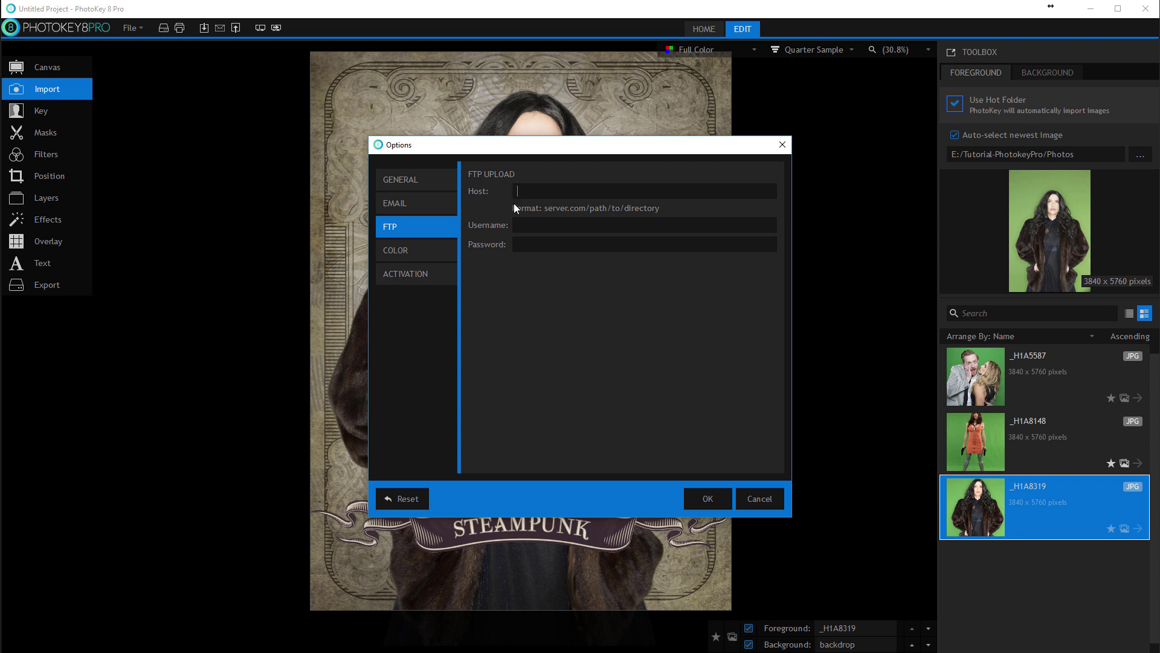
click(417, 204)
click(412, 221)
click(759, 499)
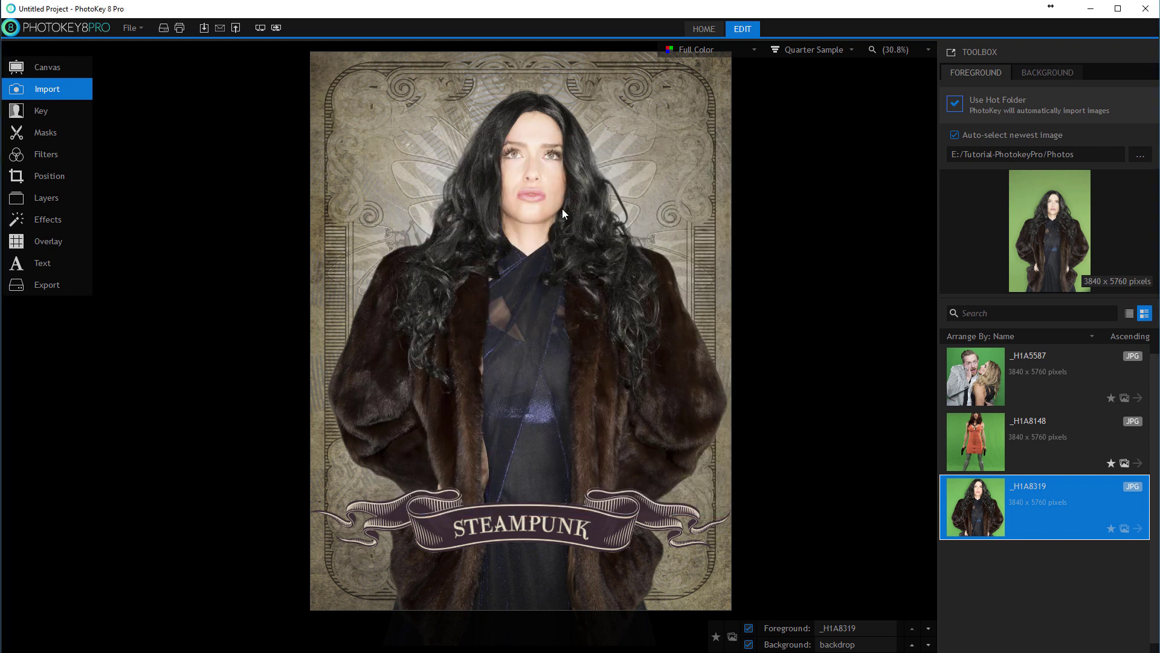